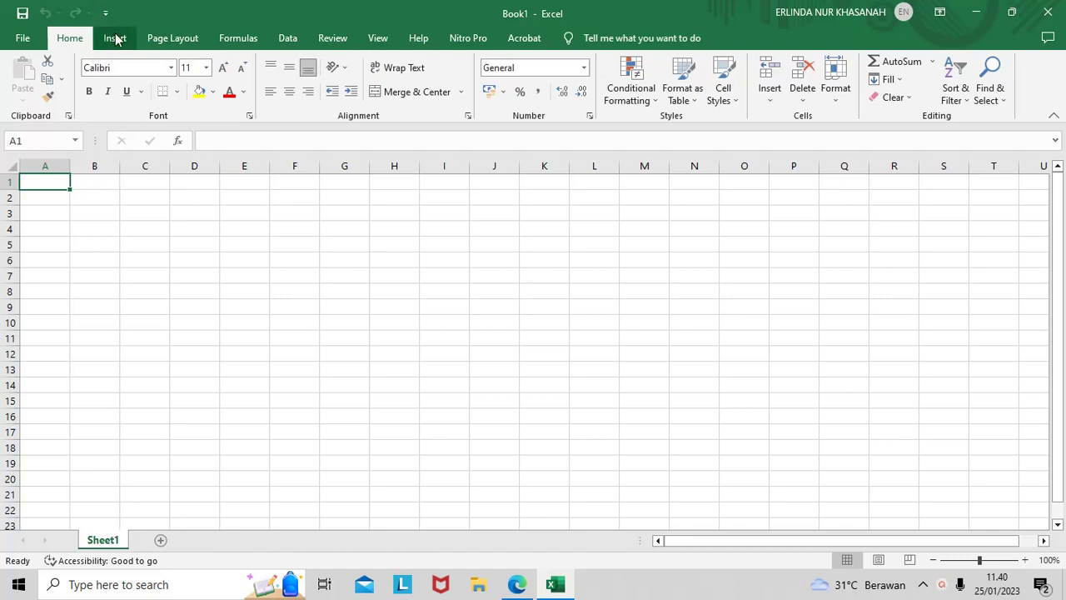
Enter the column headers No in cell A1 and Nama in cell B1
click(116, 40)
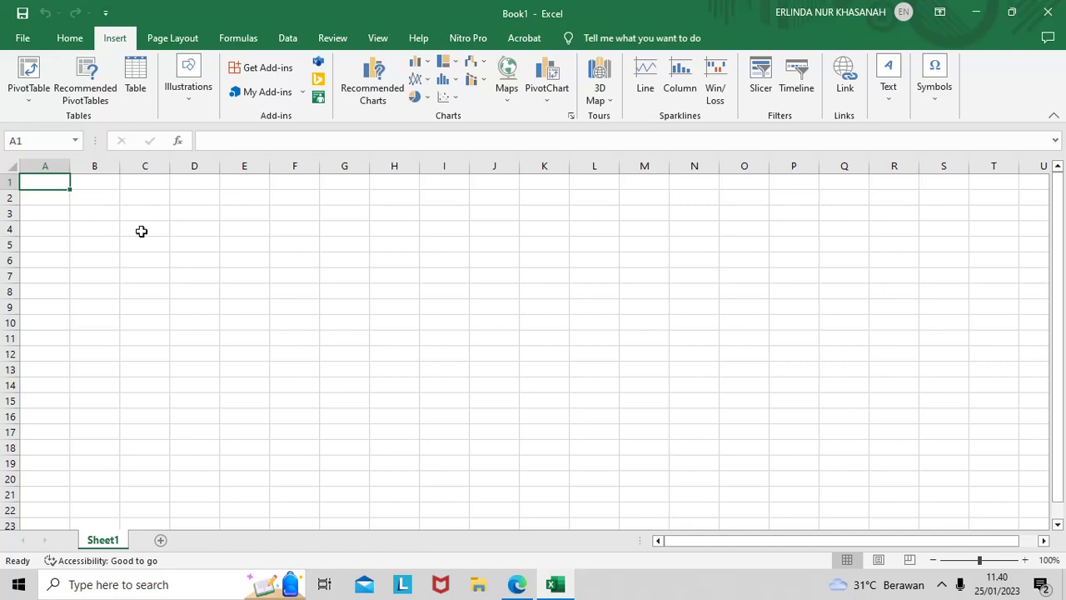
key(Caps_Lock)
text(N)
key(Caps_Lock)
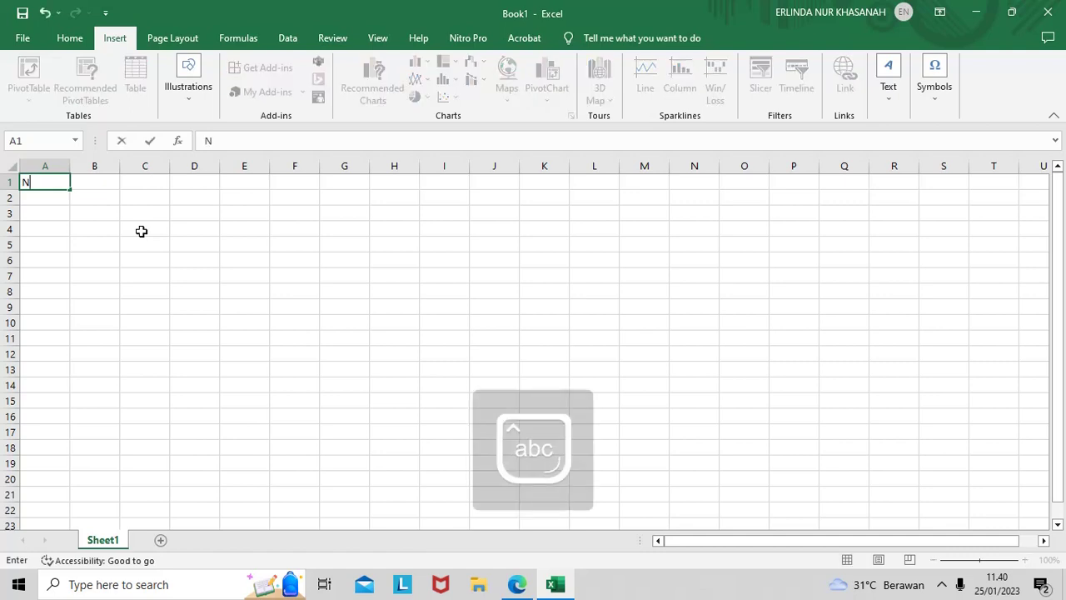
text(o)
key(Tab)
key(Caps_Lock)
text(N)
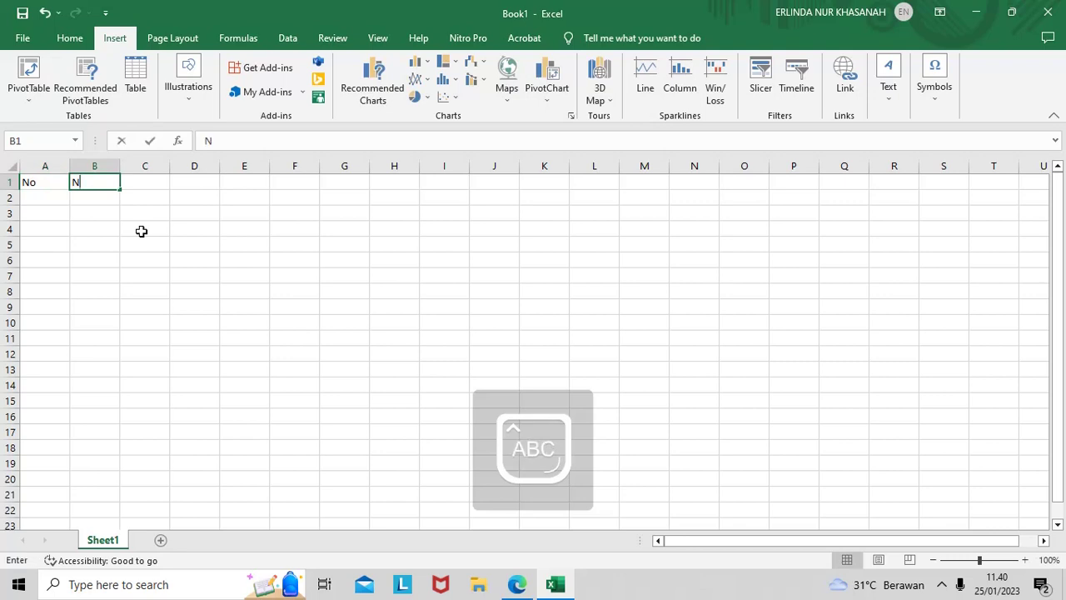
key(Caps_Lock)
text(ama)
key(Tab)
Enter the column header Alamat in cell C1
key(Caps_Lock)
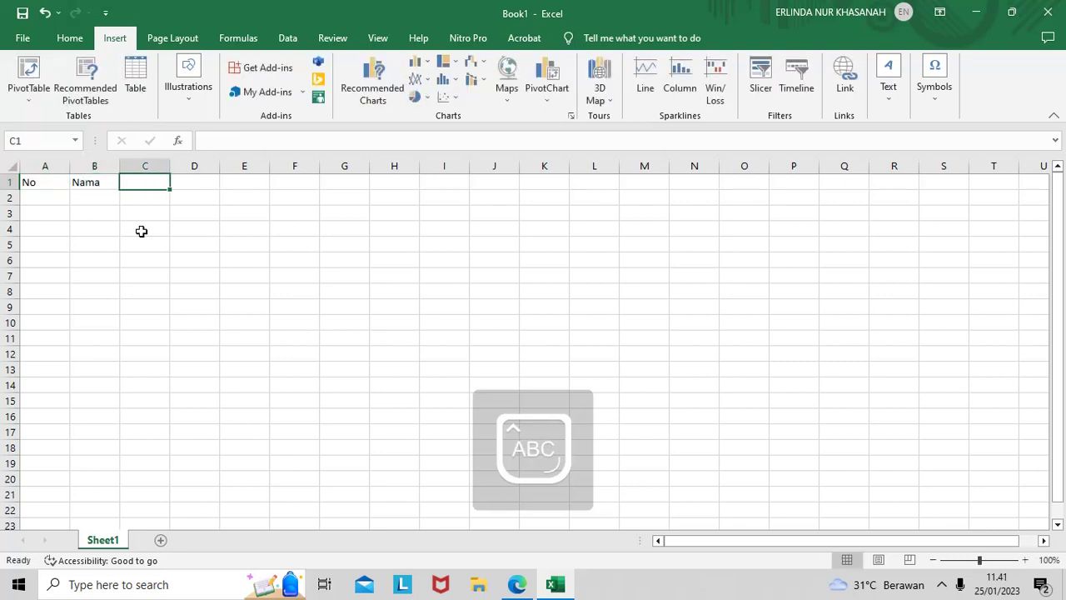
text(A)
key(Caps_Lock)
text(lamat)
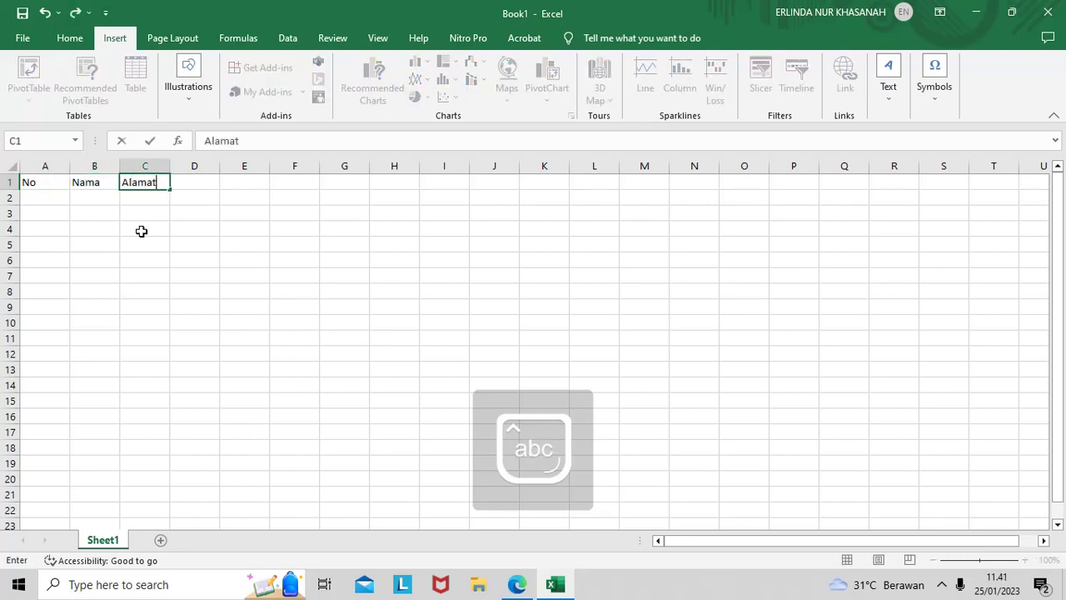
key(Return)
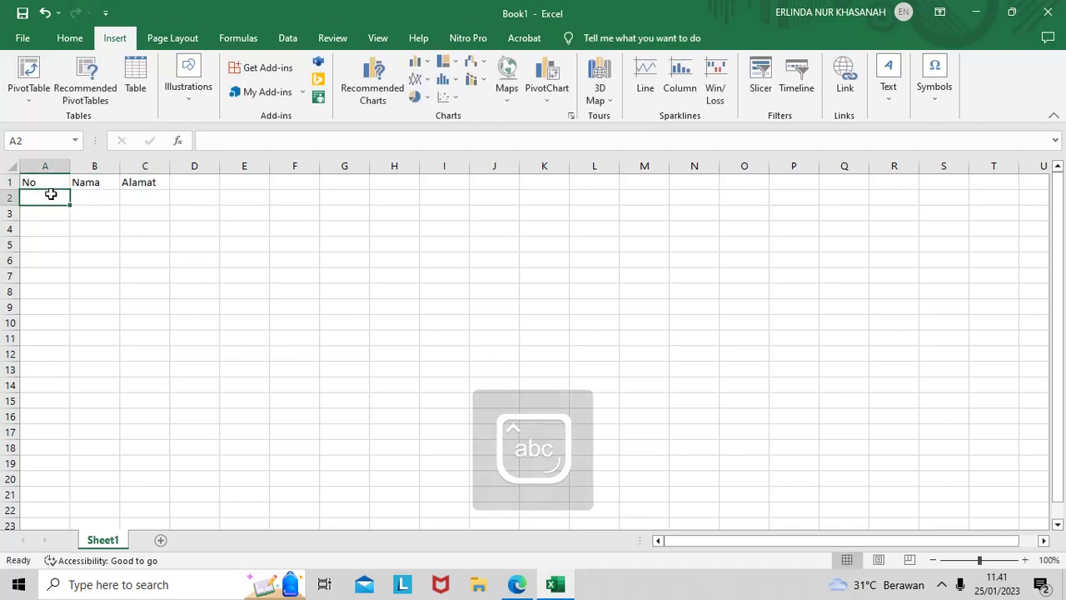
Start the numbering under No with 1 in A2 and 2 in A3
text(1)
key(Return)
text(2)
key(Return)
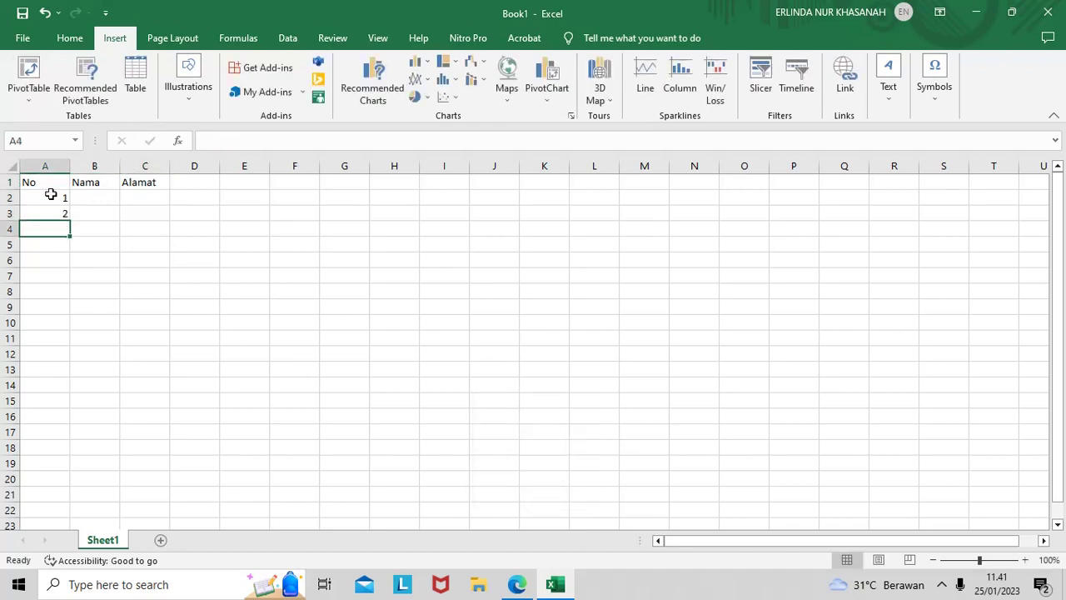
Extend the number series from A2:A3 down to 5 in A6, and narrow column A to about half its width
drag(51, 194, 58, 212)
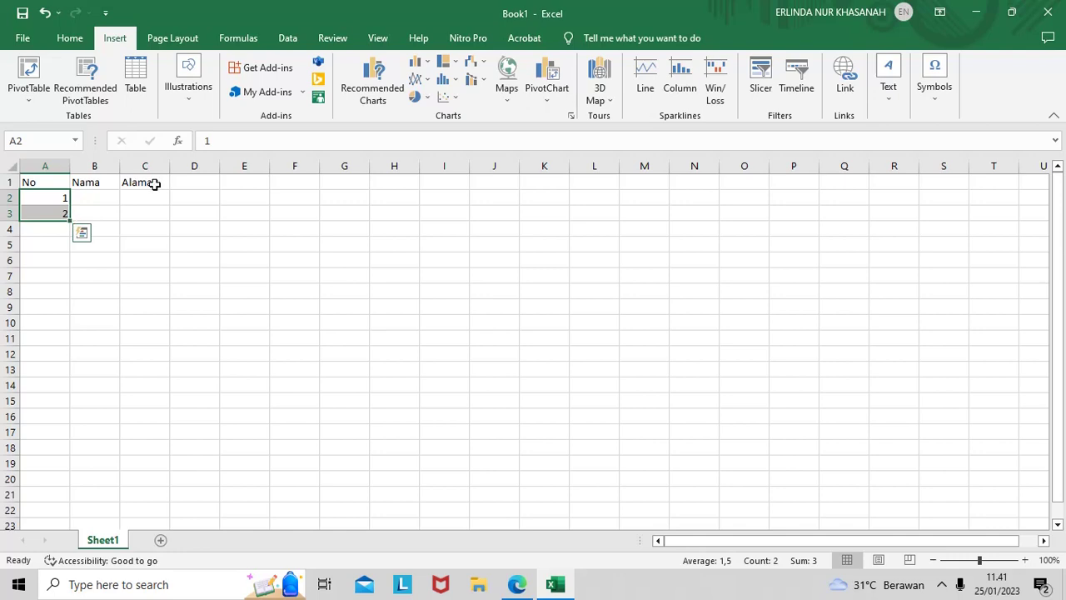
click(140, 227)
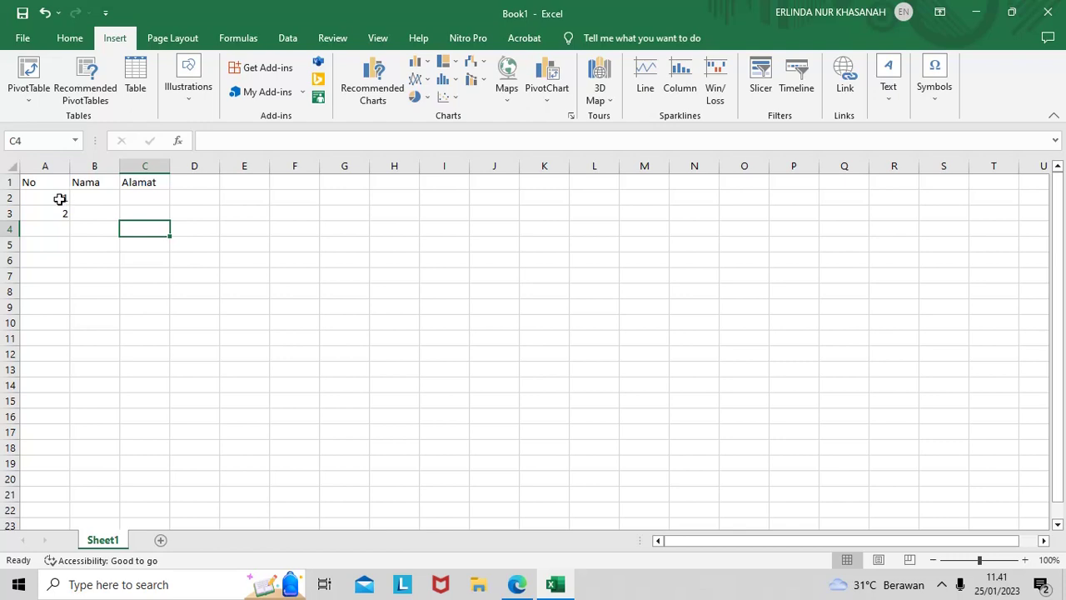
drag(59, 198, 68, 212)
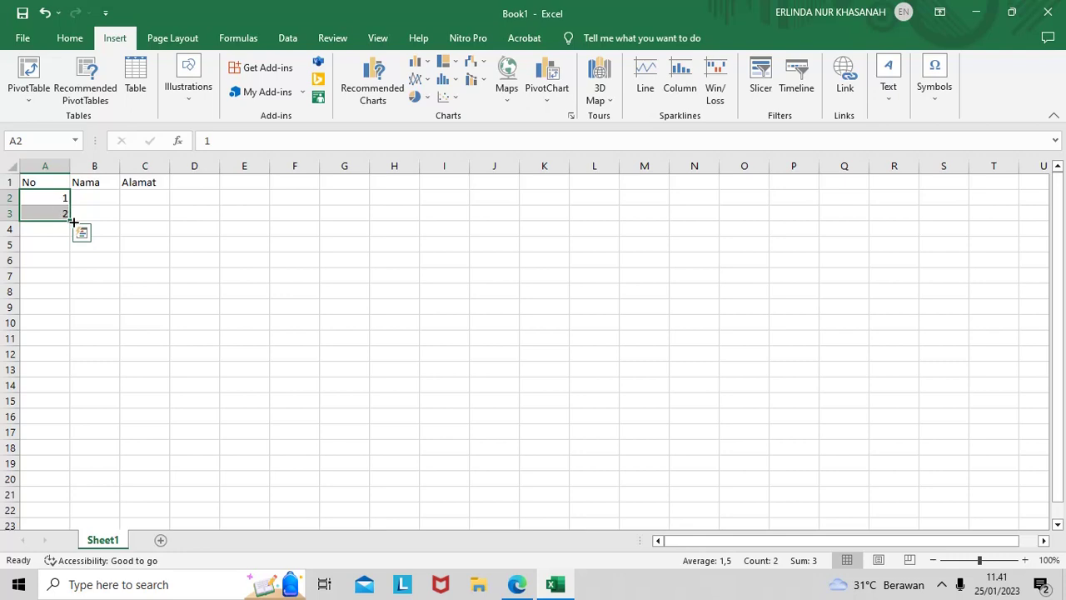
drag(73, 222, 76, 257)
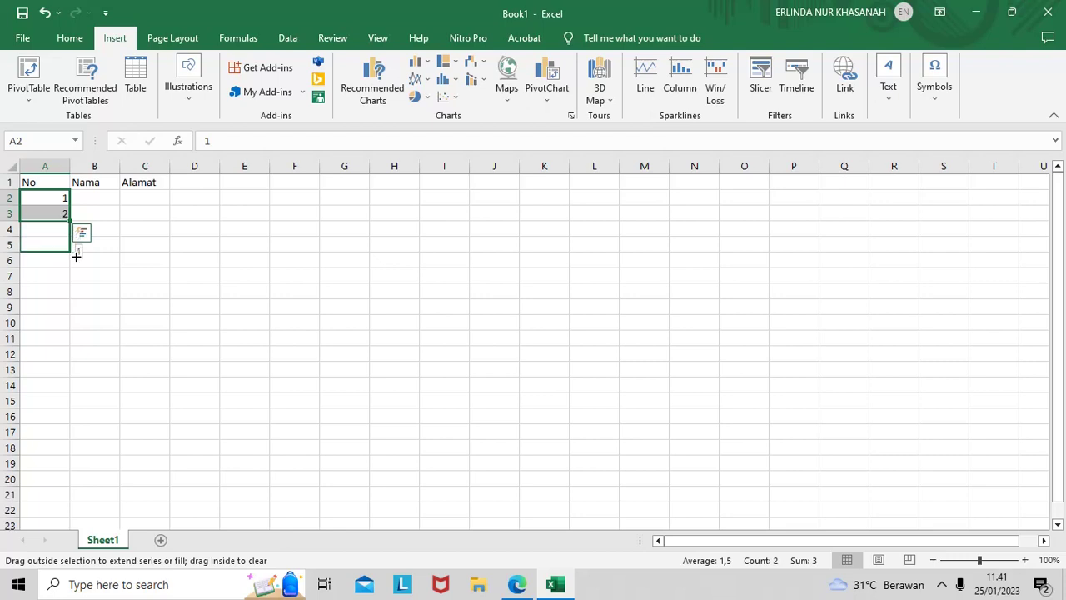
mouse_move(75, 256)
mouse_down()
mouse_move(59, 264)
mouse_move(78, 265)
mouse_move(75, 508)
mouse_move(71, 122)
mouse_move(78, 257)
mouse_up()
scroll(119, 267, up, 1)
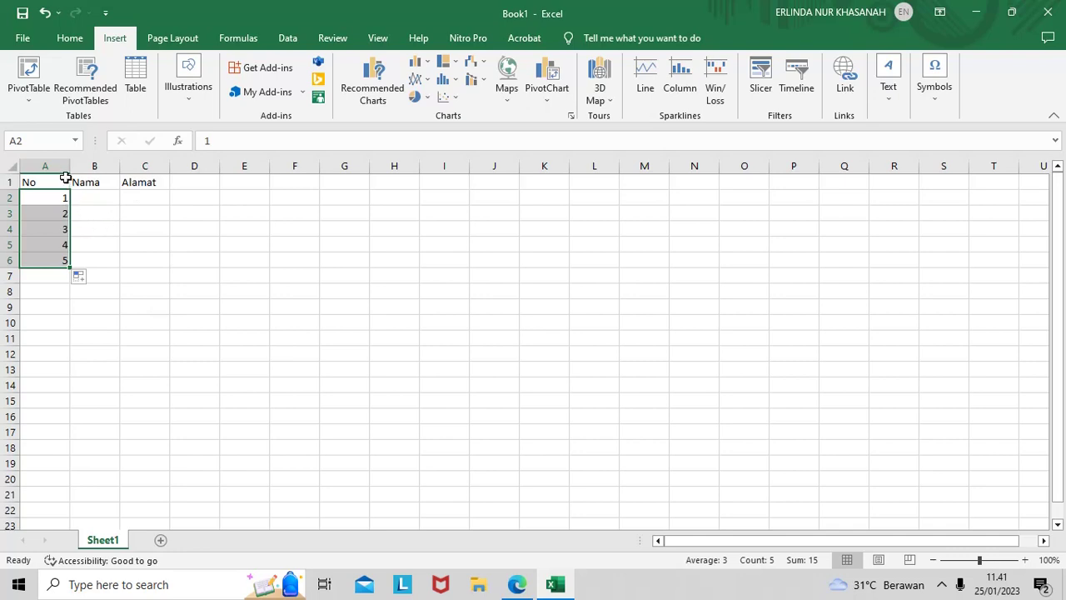
drag(70, 170, 47, 172)
Fill in the first two people's names under Nama, in cells B2 and B3
click(81, 200)
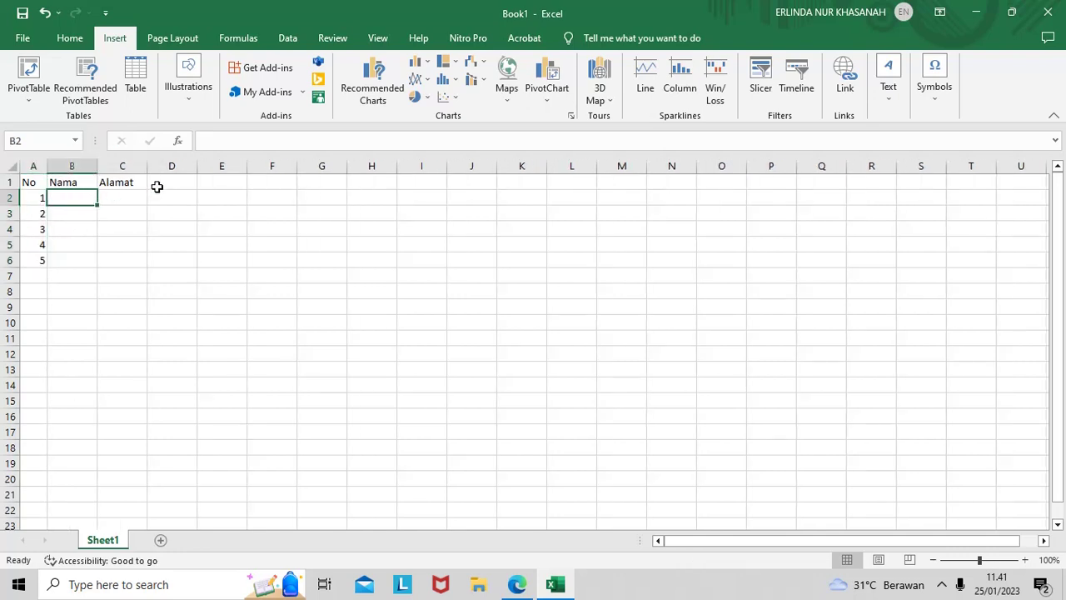
key(Caps_Lock)
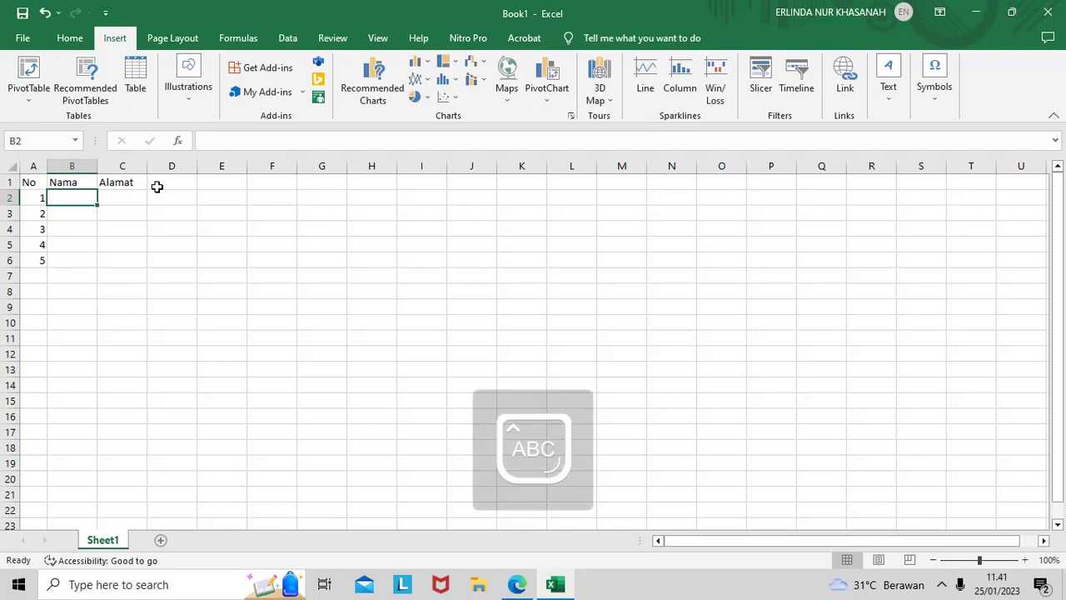
text(A)
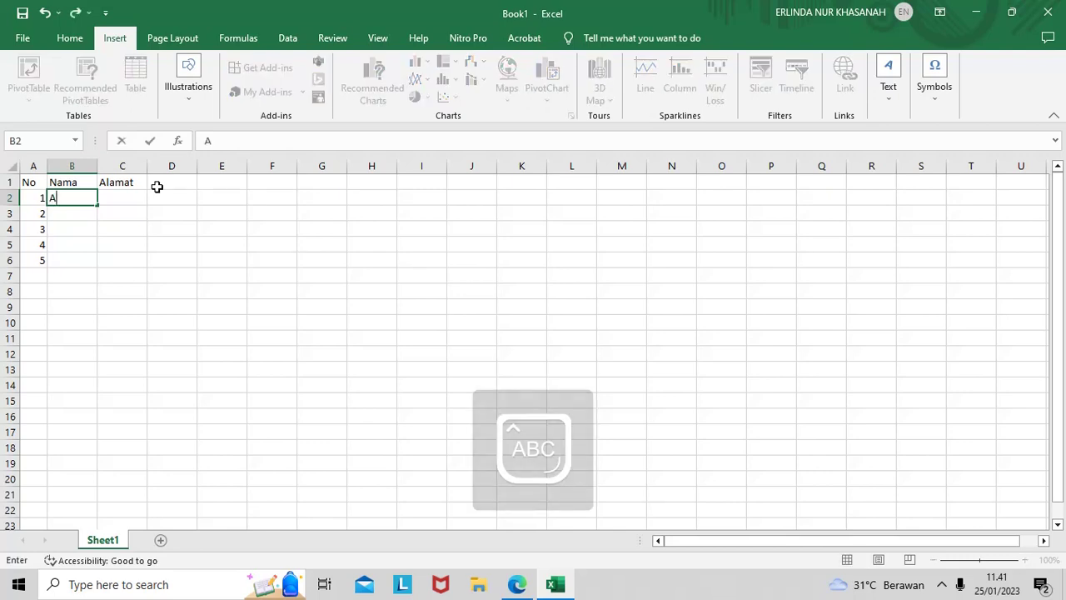
key(Caps_Lock)
text(ti)
key(Return)
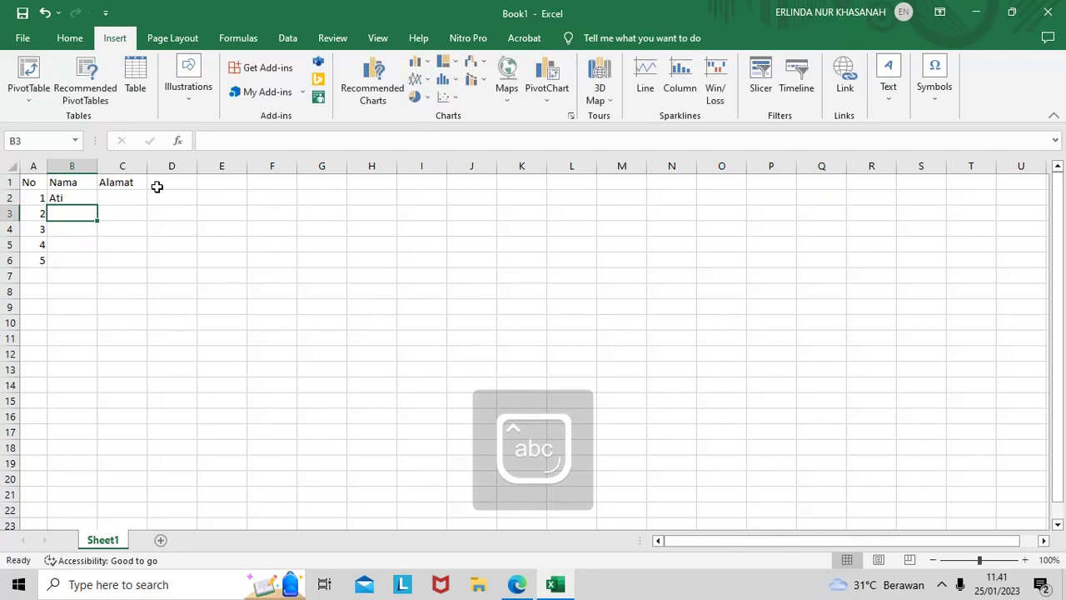
key(Caps_Lock)
text(B)
key(Caps_Lock)
text(ani)
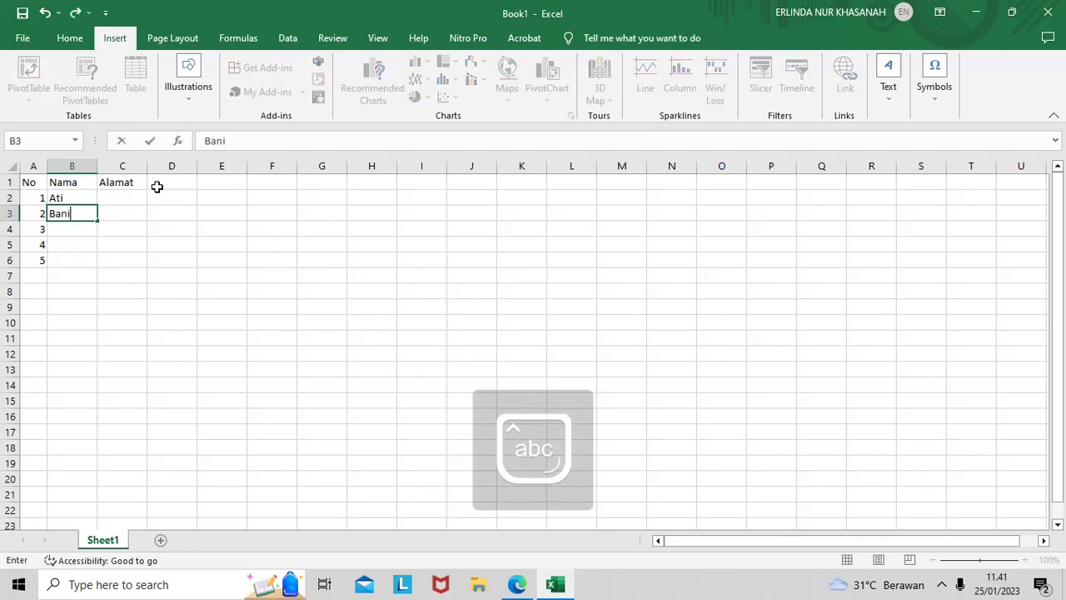
key(Return)
Fill in the third and fourth people's names in cells B4 and B5
key(Caps_Lock)
text(C)
key(Caps_Lock)
text(eri)
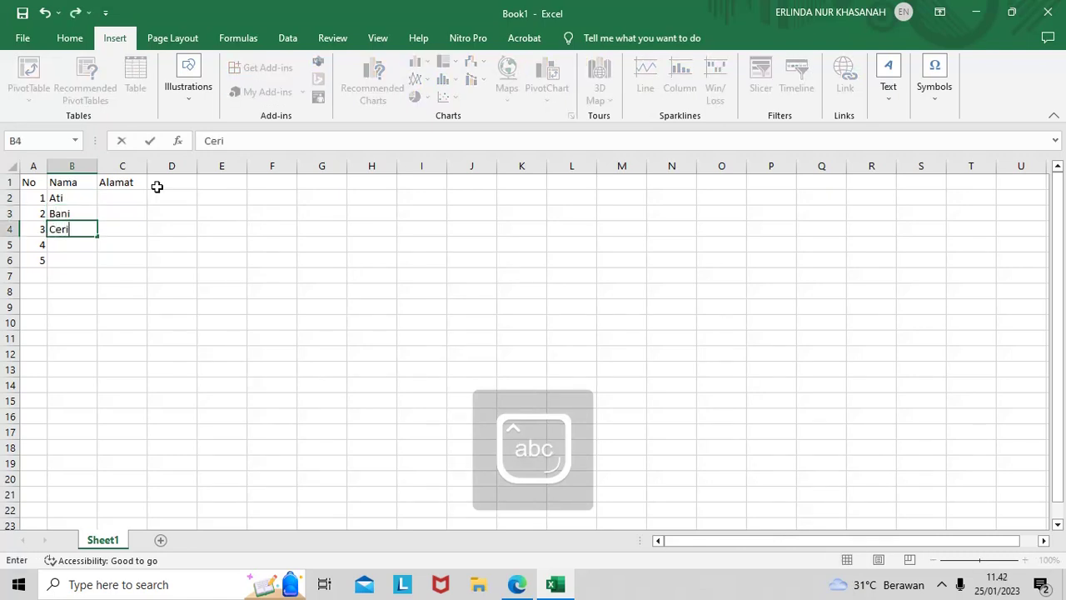
key(Return)
key(Caps_Lock)
text(D)
key(Caps_Lock)
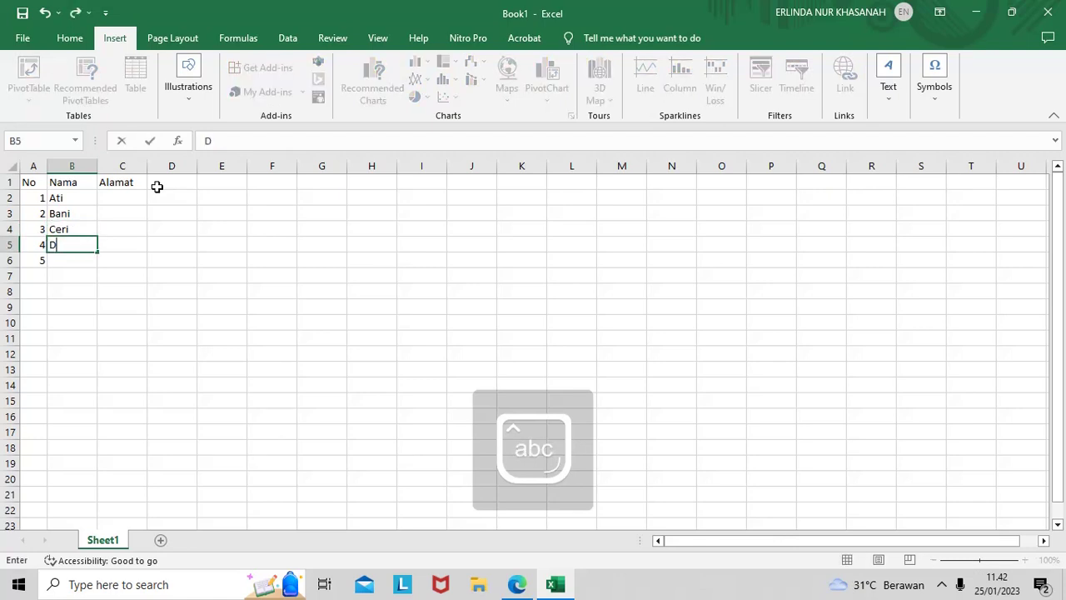
text(esi)
key(Return)
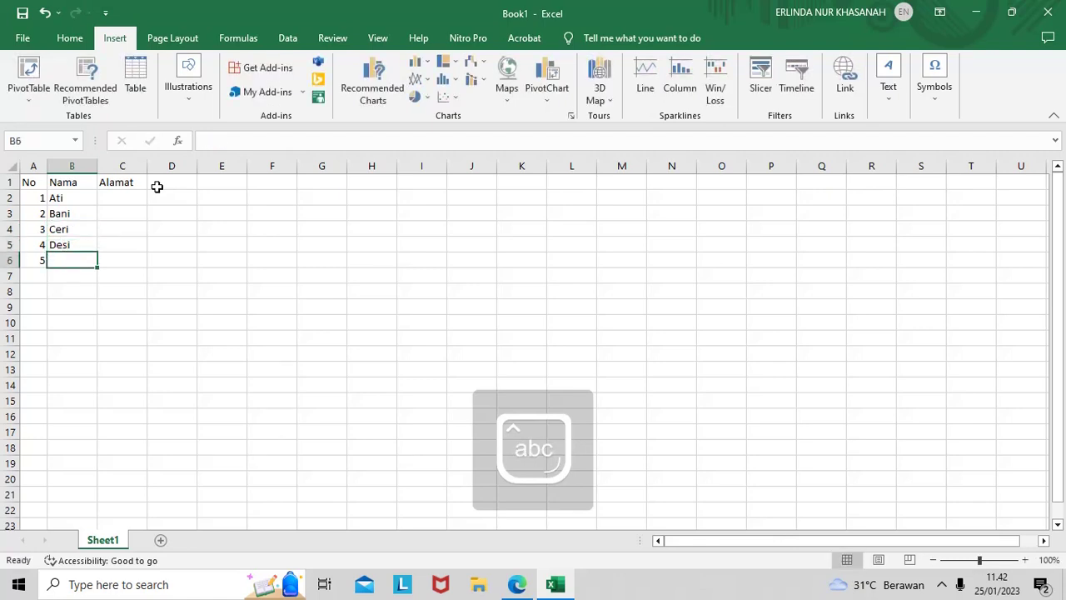
Fill in the fifth person's name in cell B6
key(Caps_Lock)
text(E)
key(Caps_Lock)
text(ki)
key(Return)
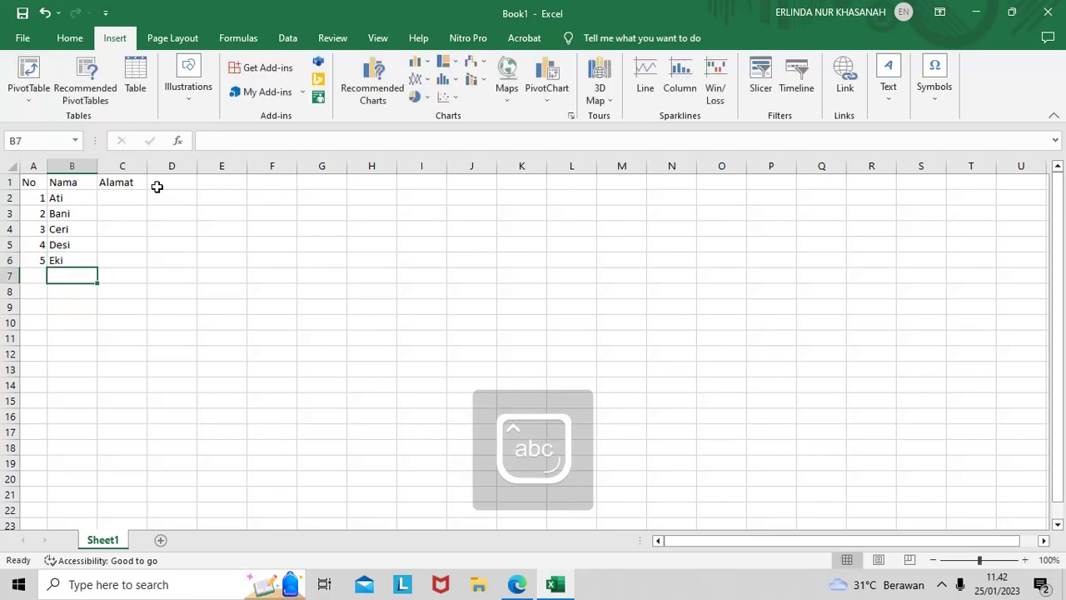
Widen the Alamat column to about three times its width to make room for street addresses
click(1025, 560)
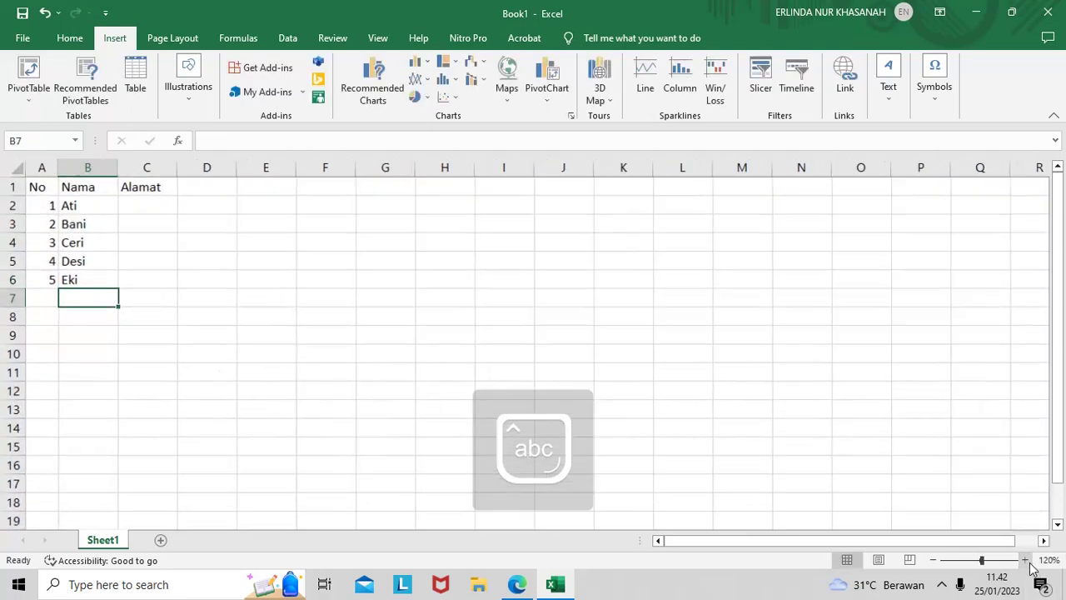
click(1025, 560)
click(1025, 560)
click(1025, 560)
click(1025, 560)
click(1026, 560)
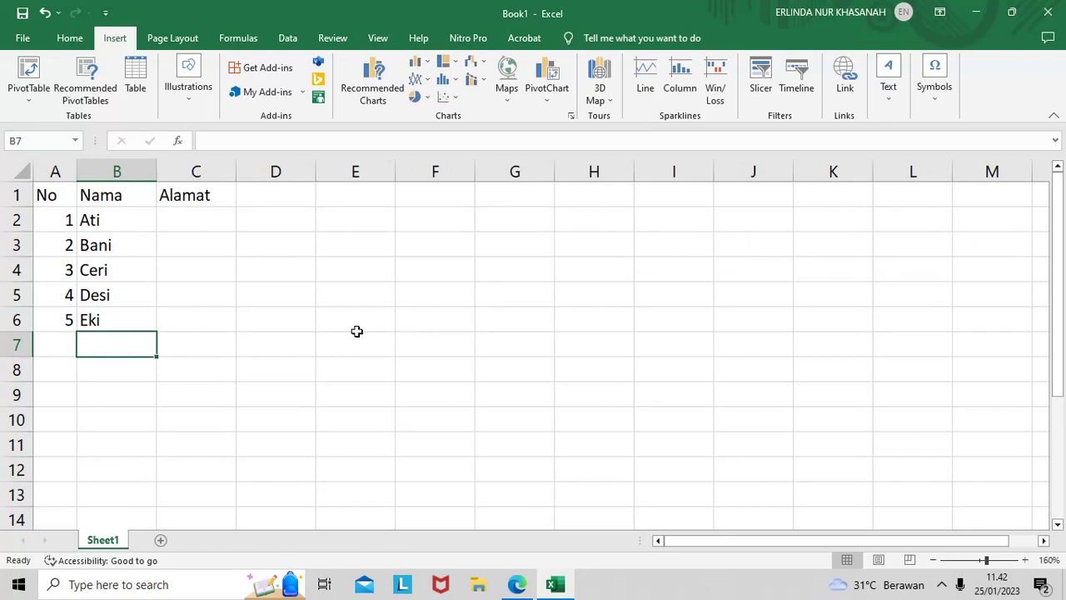
click(200, 215)
drag(240, 181, 393, 208)
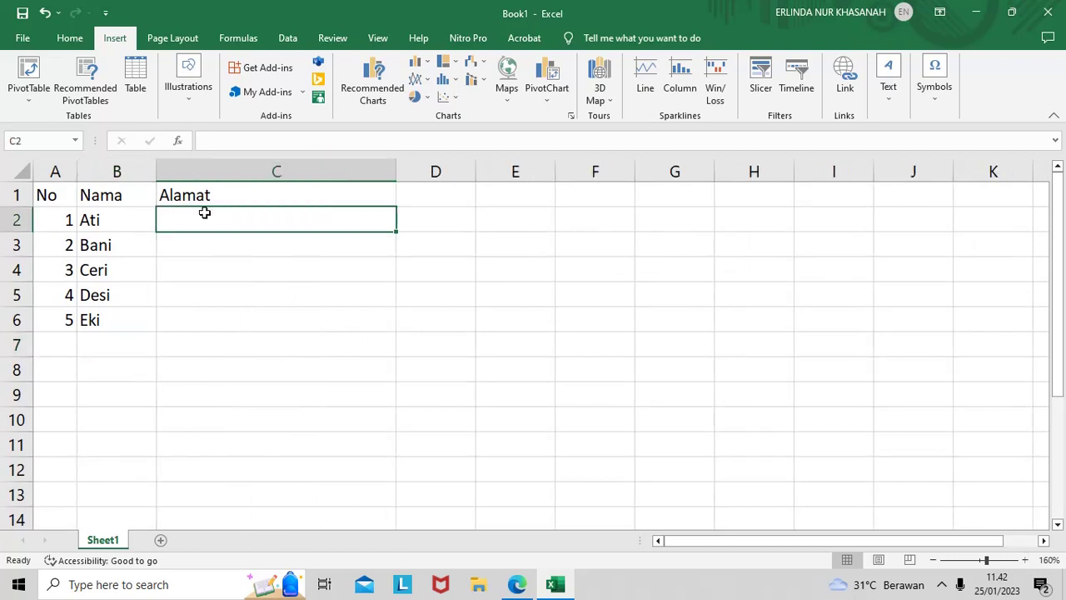
Enter the first person's street address, starting with "Jl.", in cell C2
key(Caps_Lock)
text(Jl. M)
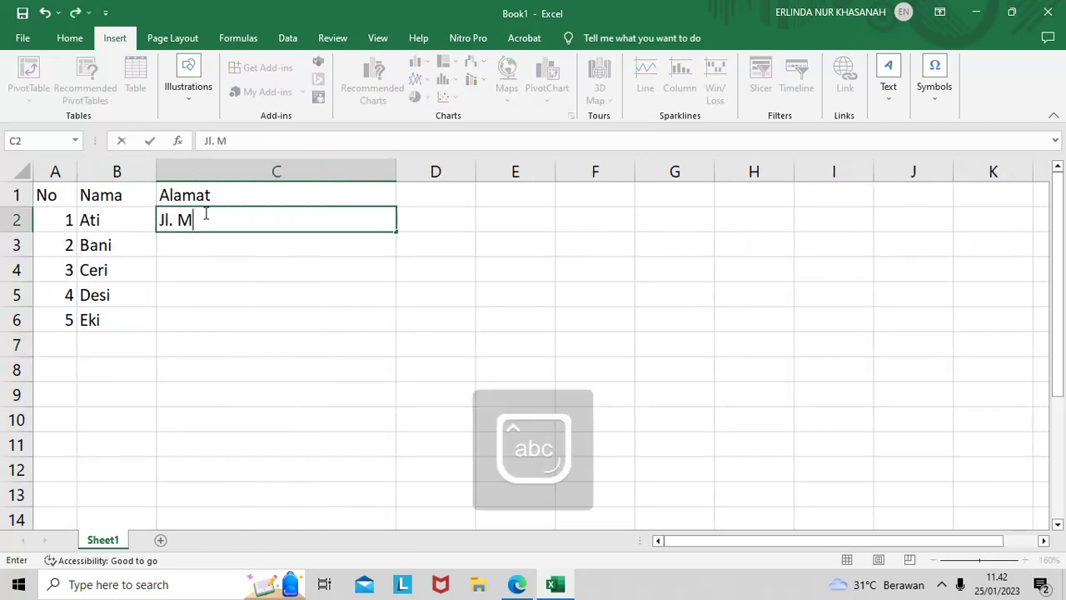
text(anggis)
key(Return)
Enter the second person's street address, starting with "Jl.", in cell C3
key(Caps_Lock)
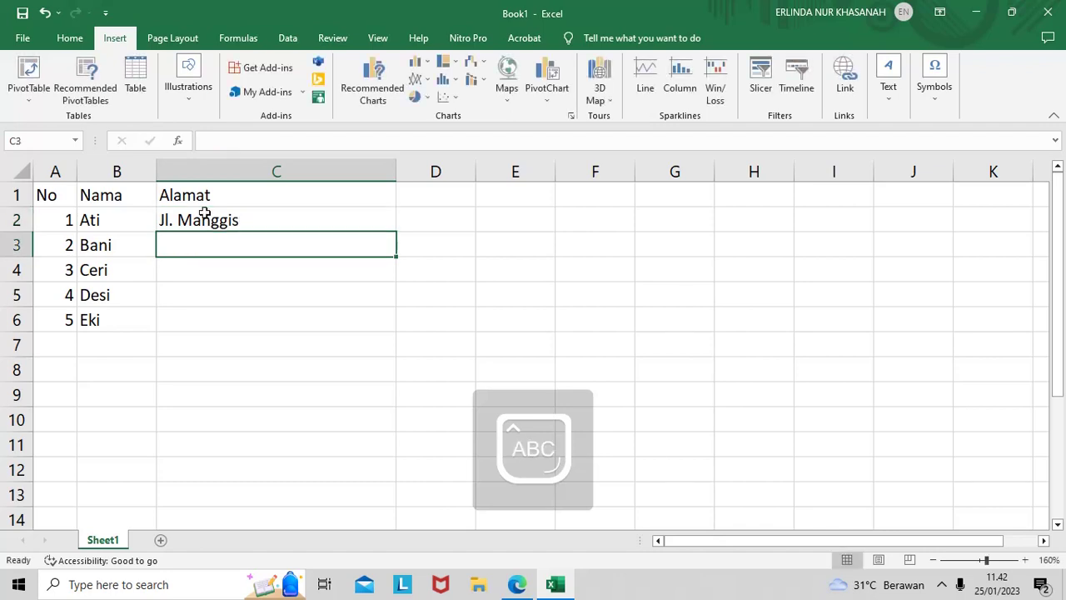
text(J)
key(Caps_Lock)
text(l.)
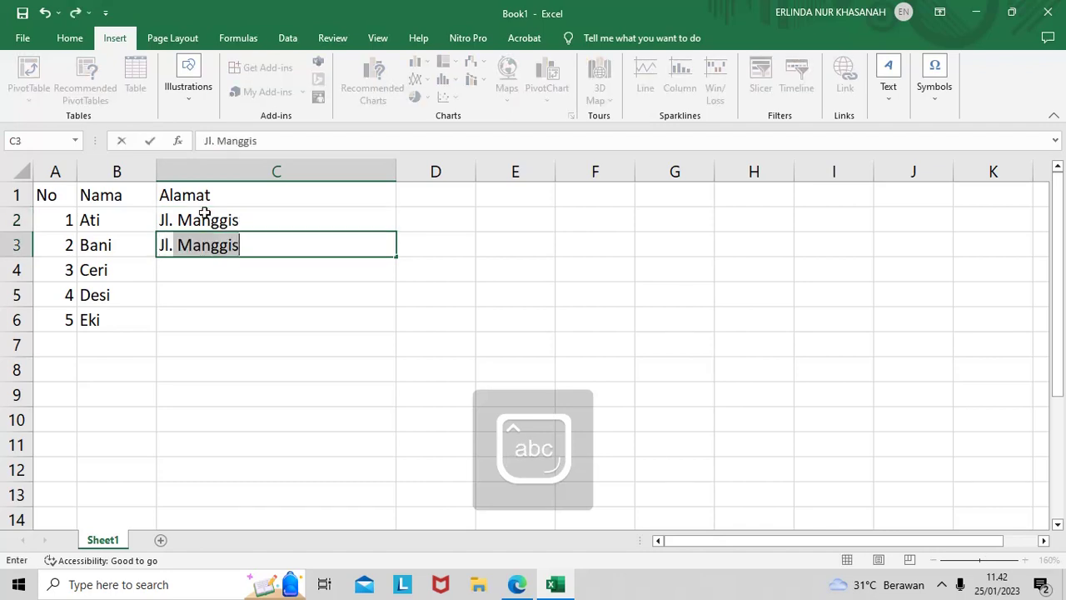
key(Caps_Lock)
text(K)
key(Caps_Lock)
text(elengkeng)
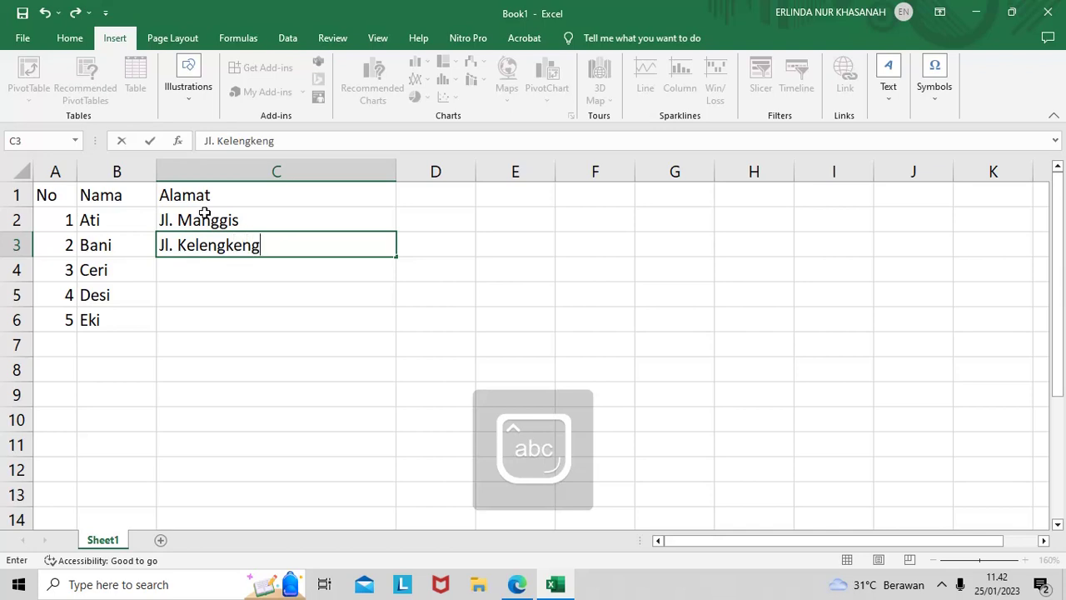
key(Return)
Enter the third person's street address, starting with "Jl.", in cell C4
text(K)
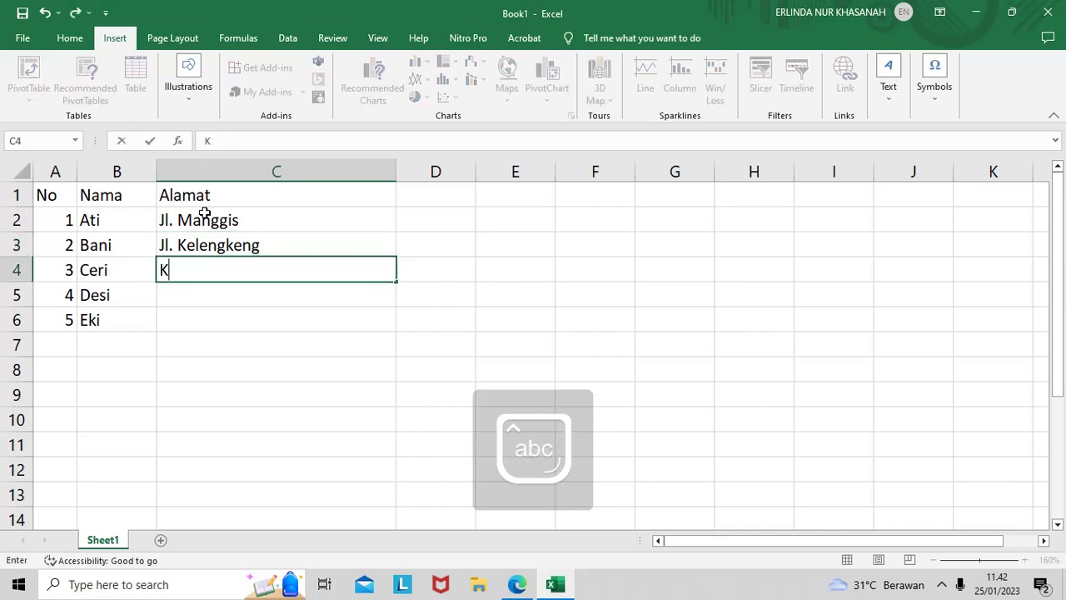
key(BackSpace)
key(Caps_Lock)
text(J)
key(Caps_Lock)
text(l.)
key(Caps_Lock)
text(D)
key(Caps_Lock)
text(uku)
key(Return)
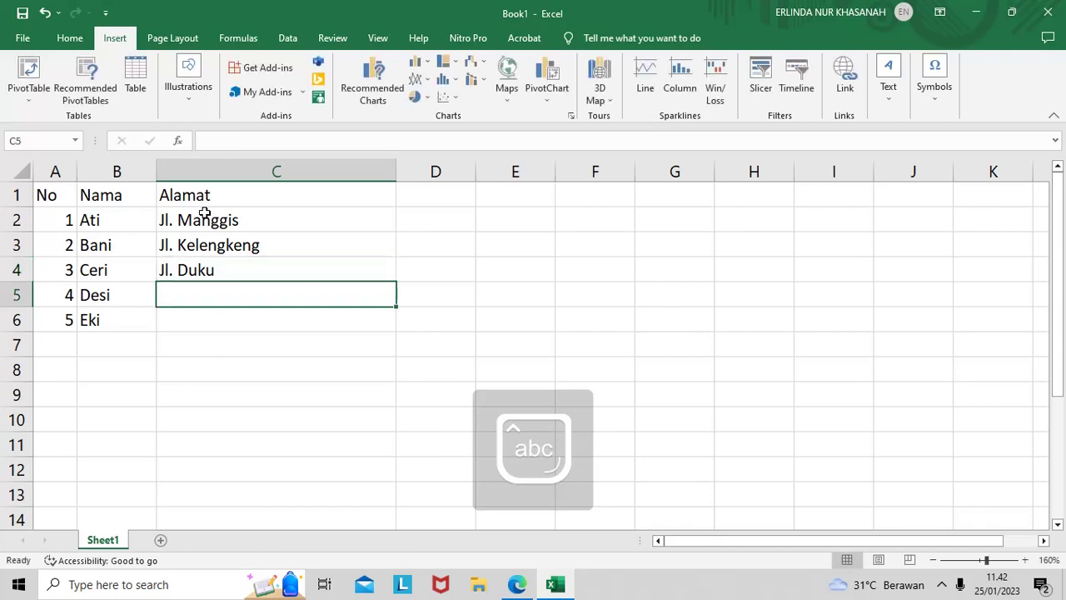
Enter the fourth person's street address, starting with "Jl.", in cell C5
key(Caps_Lock)
text(Jl.)
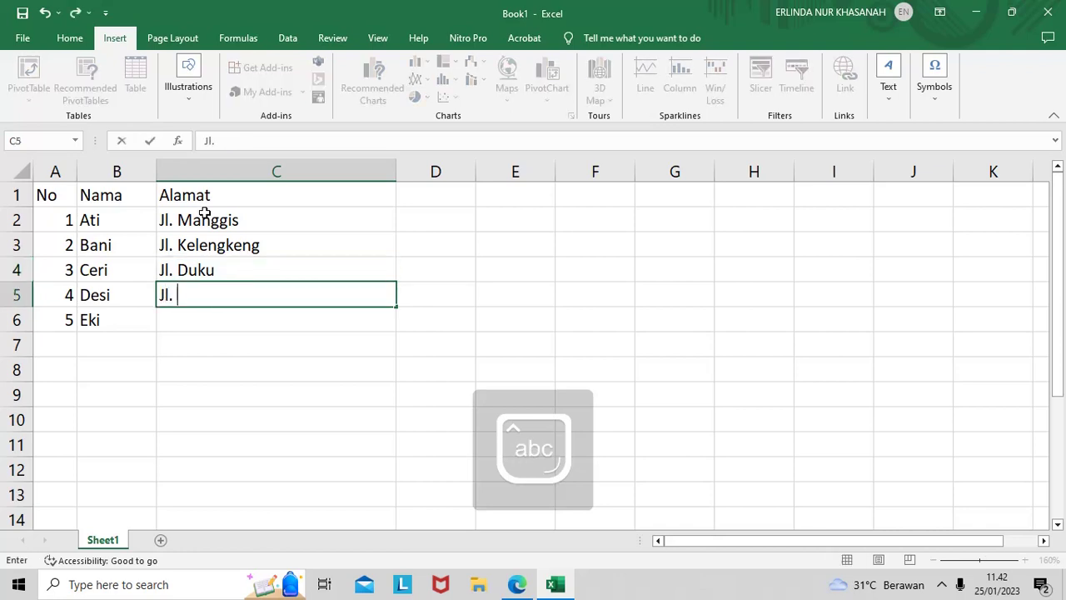
key(Caps_Lock)
text(M)
key(Caps_Lock)
text(angga)
key(Return)
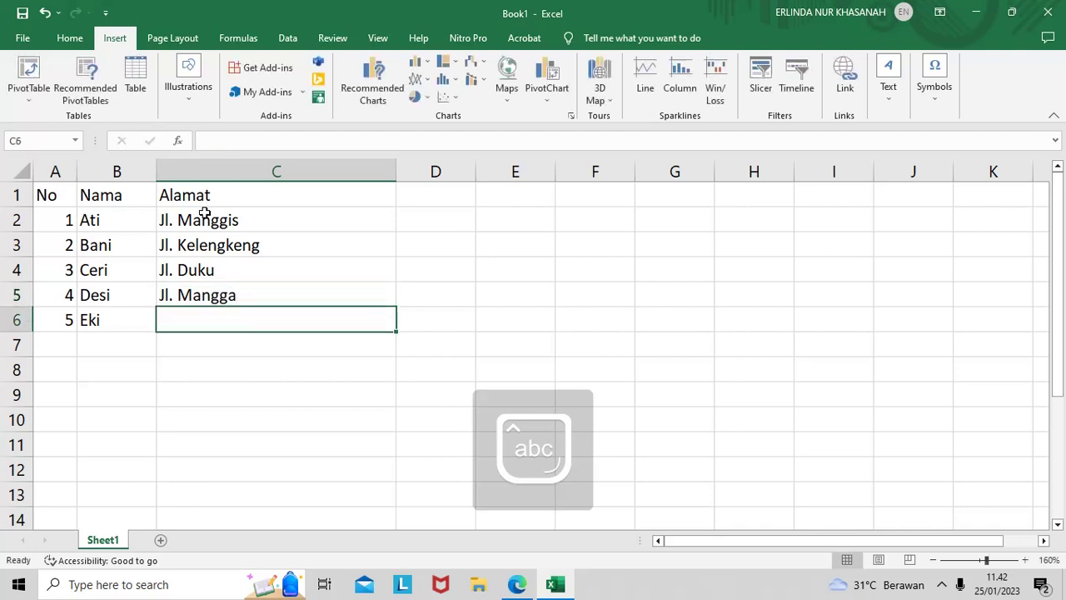
Enter the fifth person's street address, starting with "Jl.", in cell C6, and narrow column C slightly
key(Caps_Lock)
text(J)
key(Caps_Lock)
text(l.)
key(Caps_Lock)
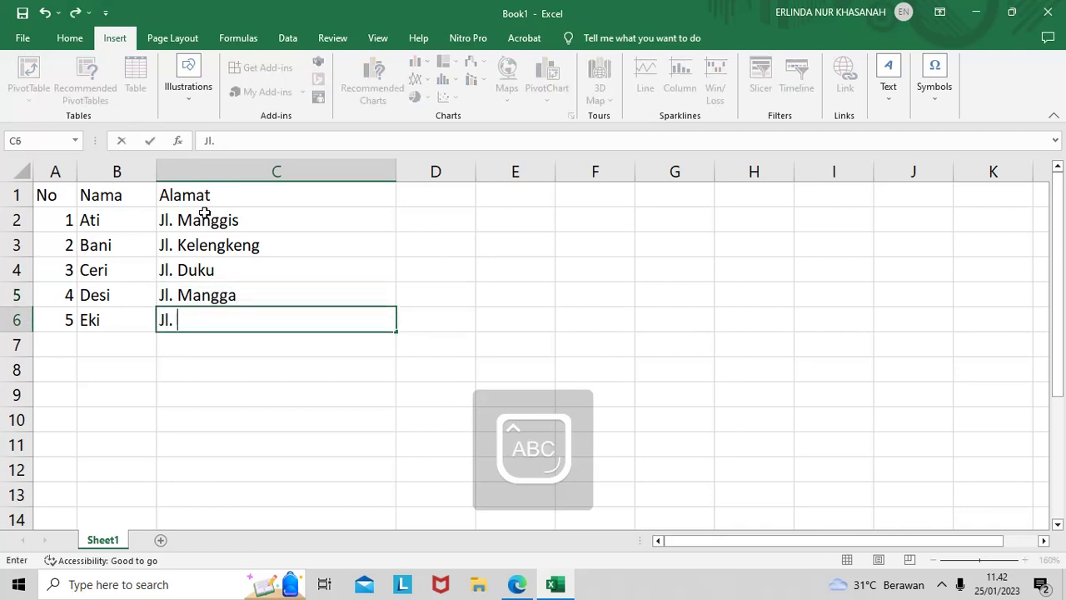
text(J)
key(Caps_Lock)
text(eruk)
key(Return)
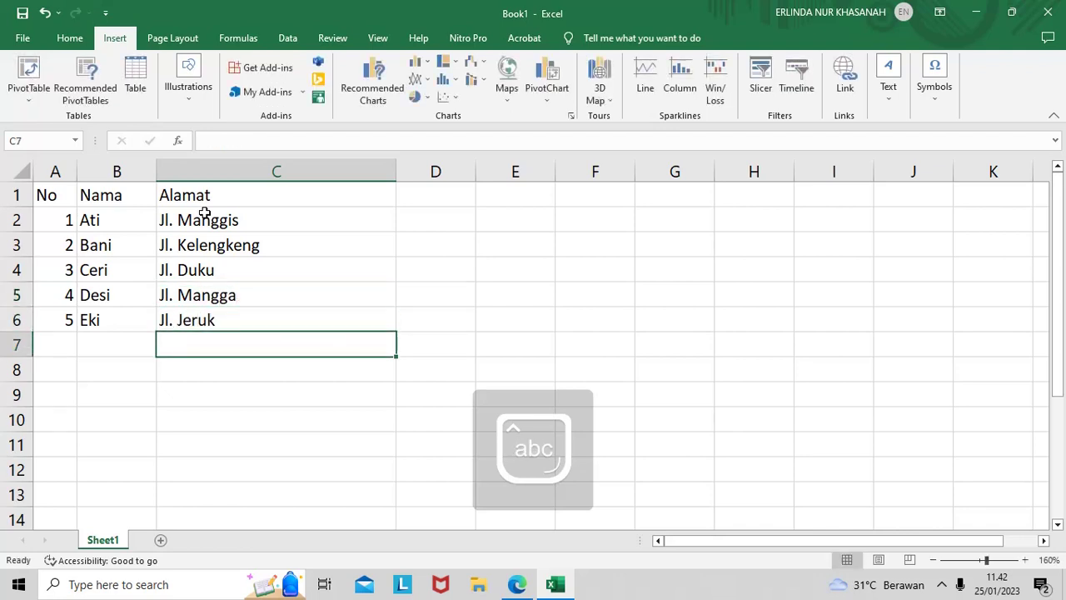
drag(397, 164, 373, 165)
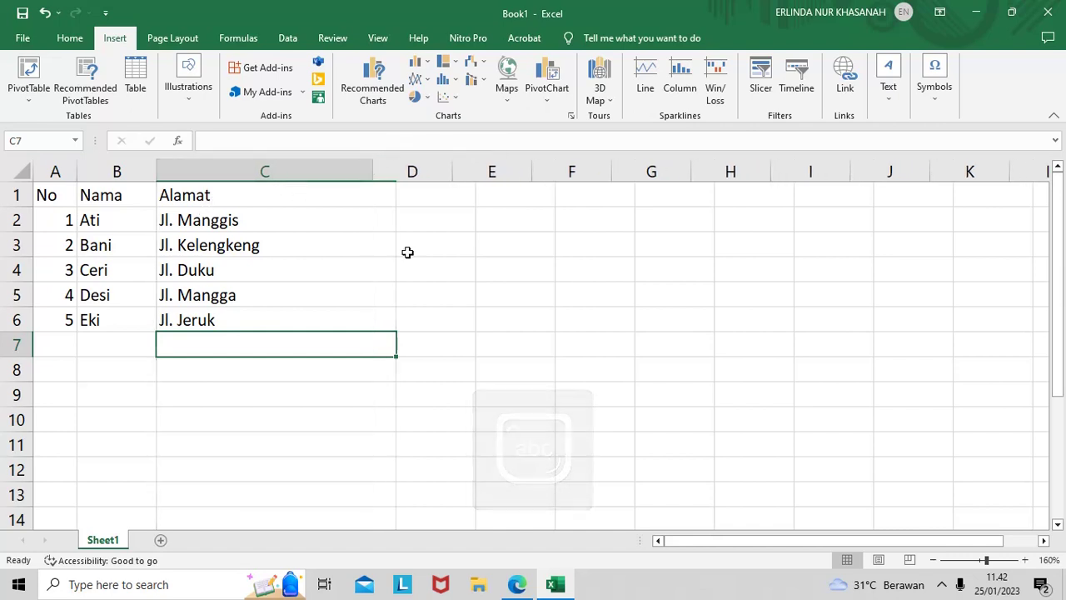
Start a PivotTable from a table or range and set its source to A1:C6 on Sheet1
click(438, 312)
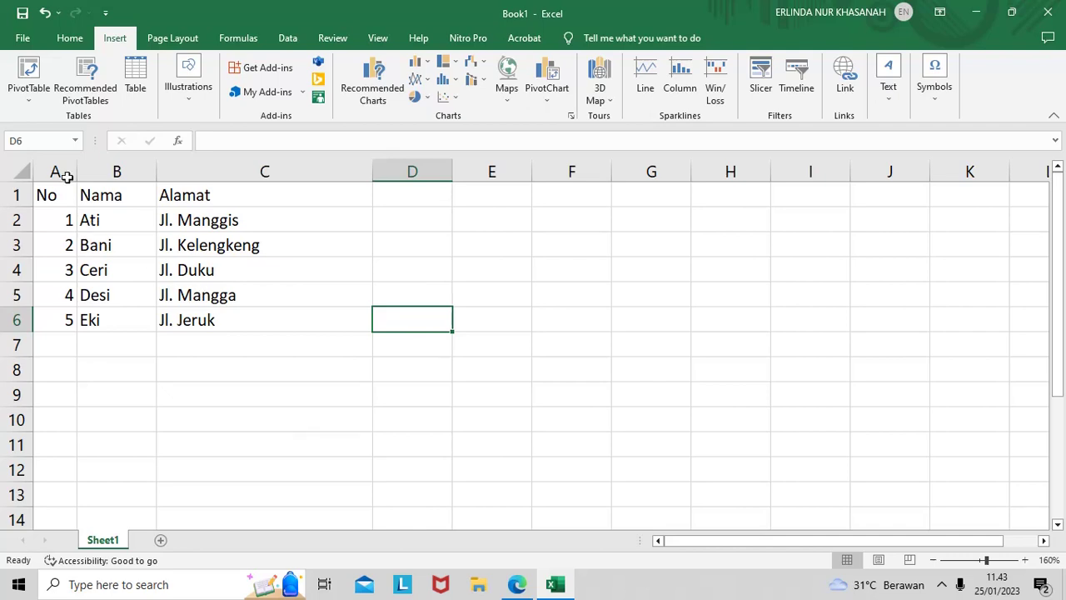
click(37, 106)
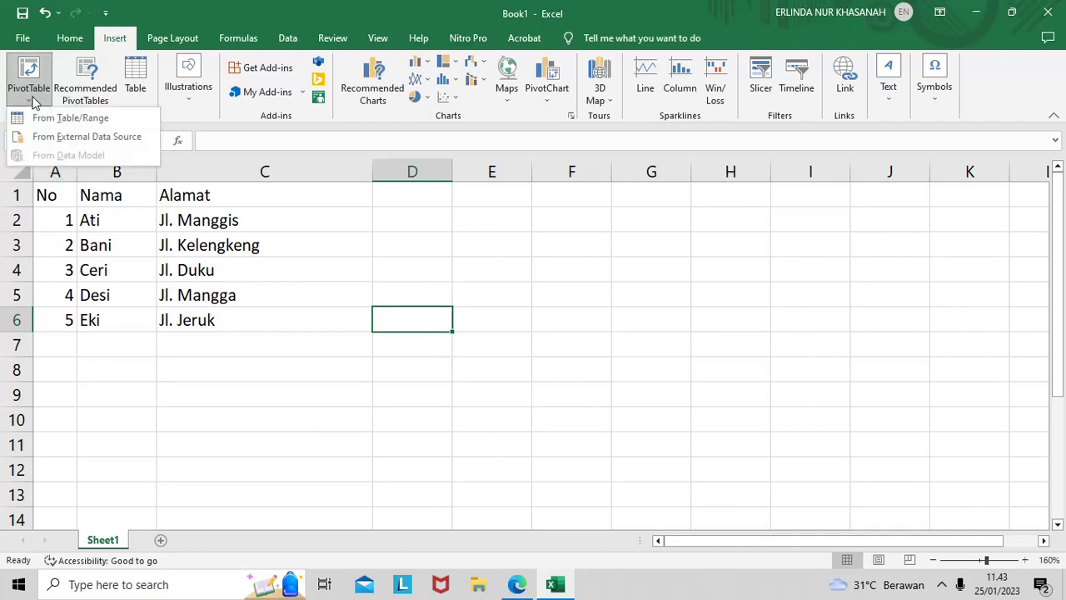
click(100, 124)
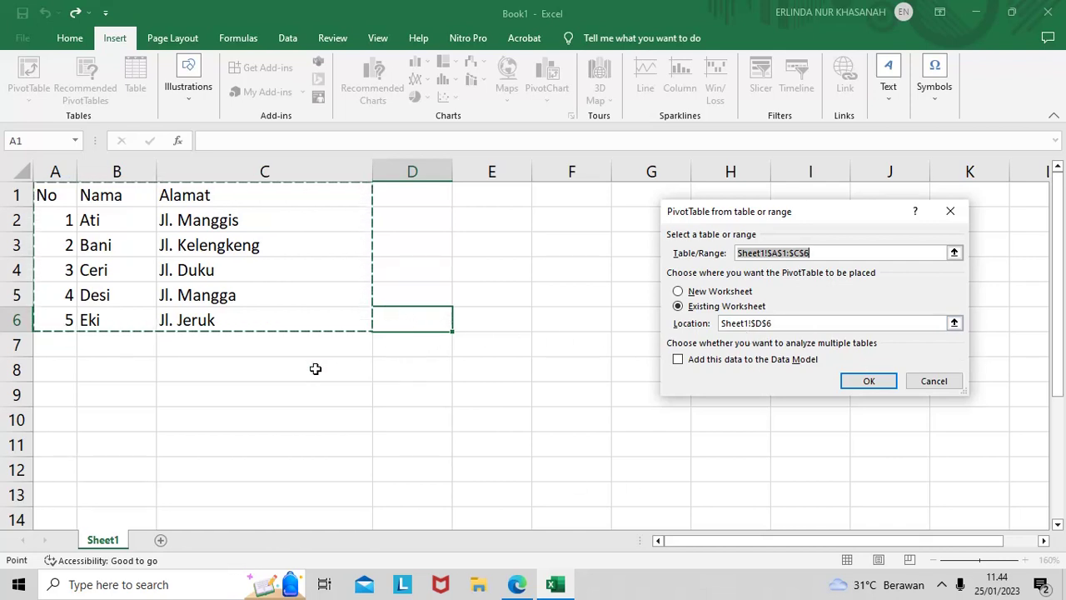
click(192, 373)
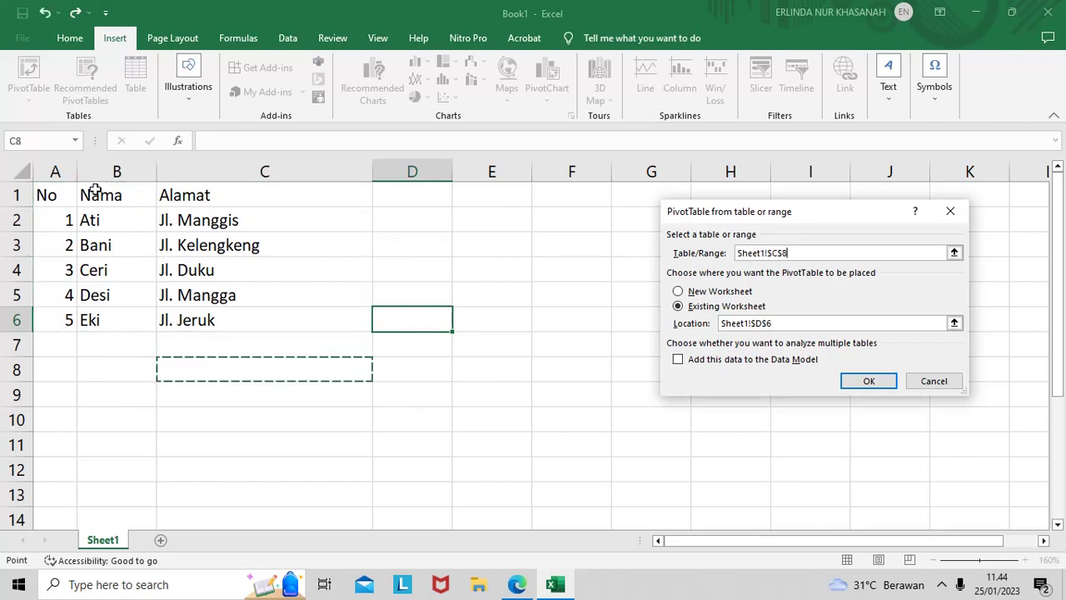
drag(73, 195, 313, 324)
Set the PivotTable's location to cell C8 of the existing worksheet and create it
click(783, 325)
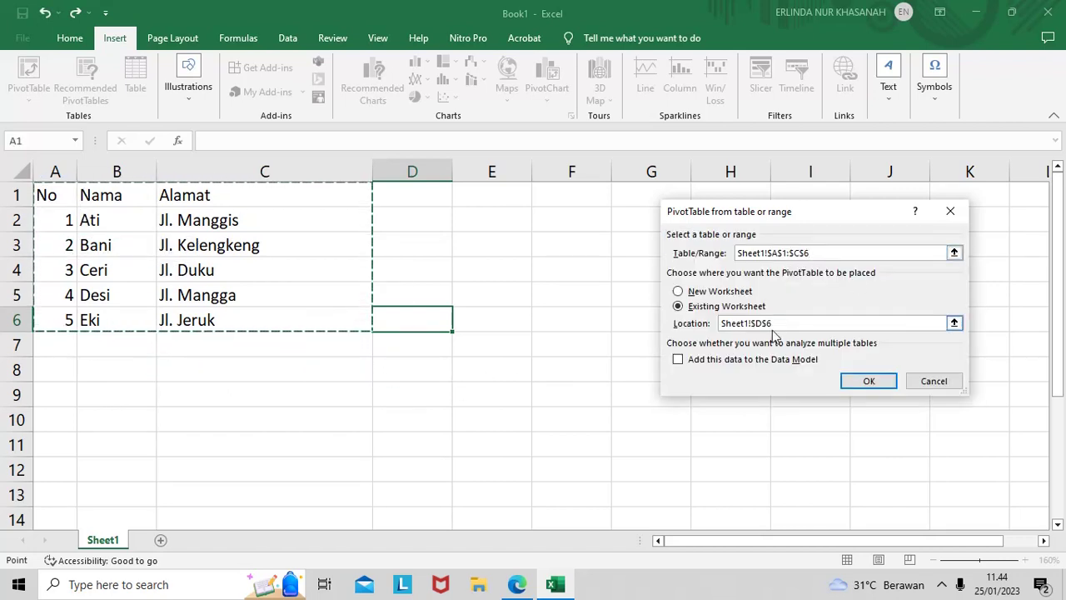
click(240, 371)
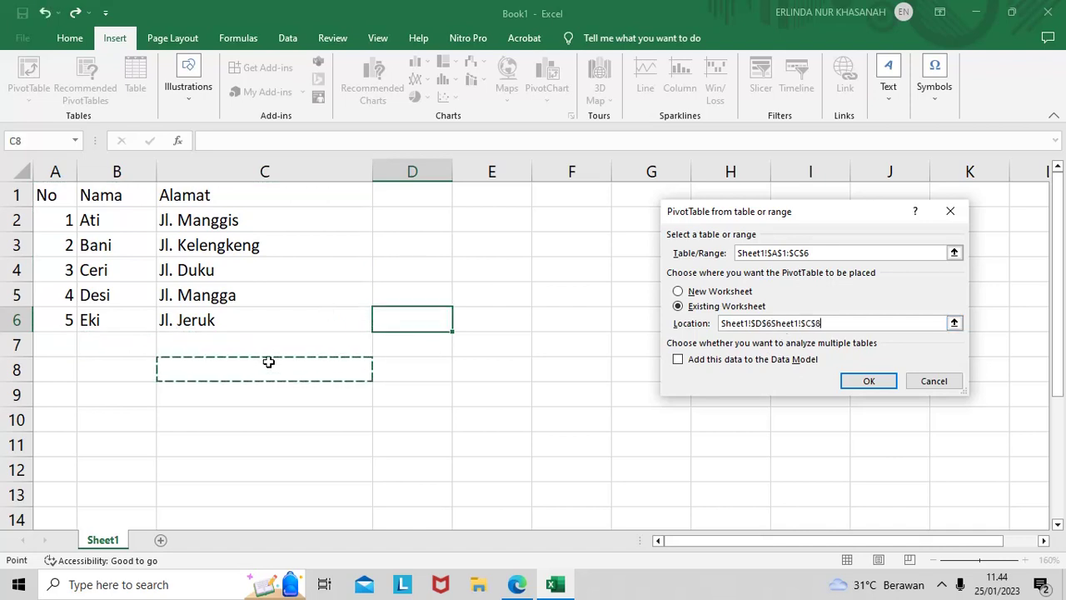
drag(835, 324, 650, 305)
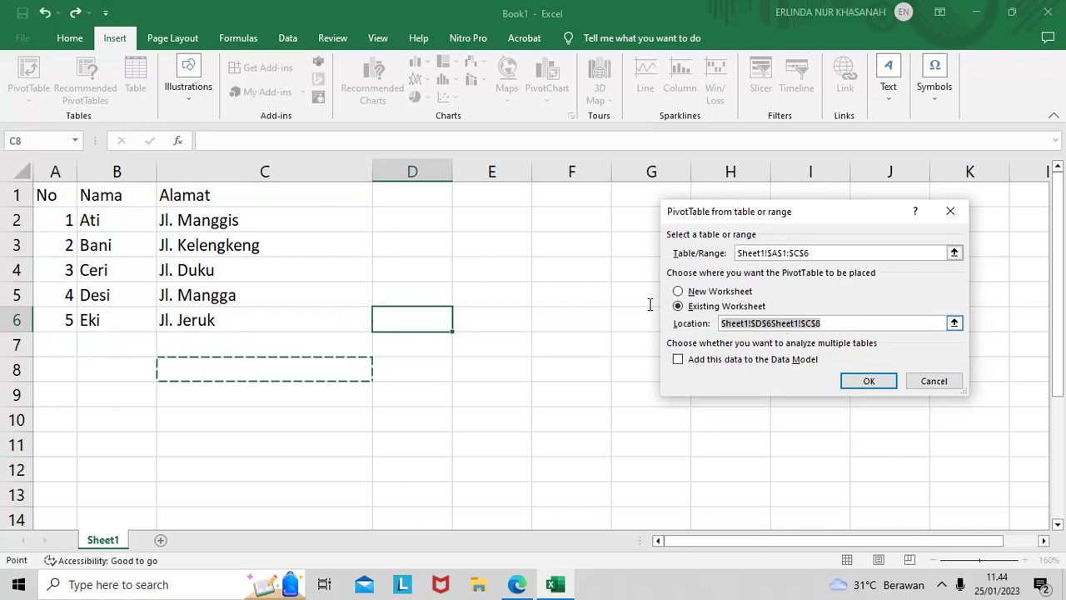
key(BackSpace)
click(297, 360)
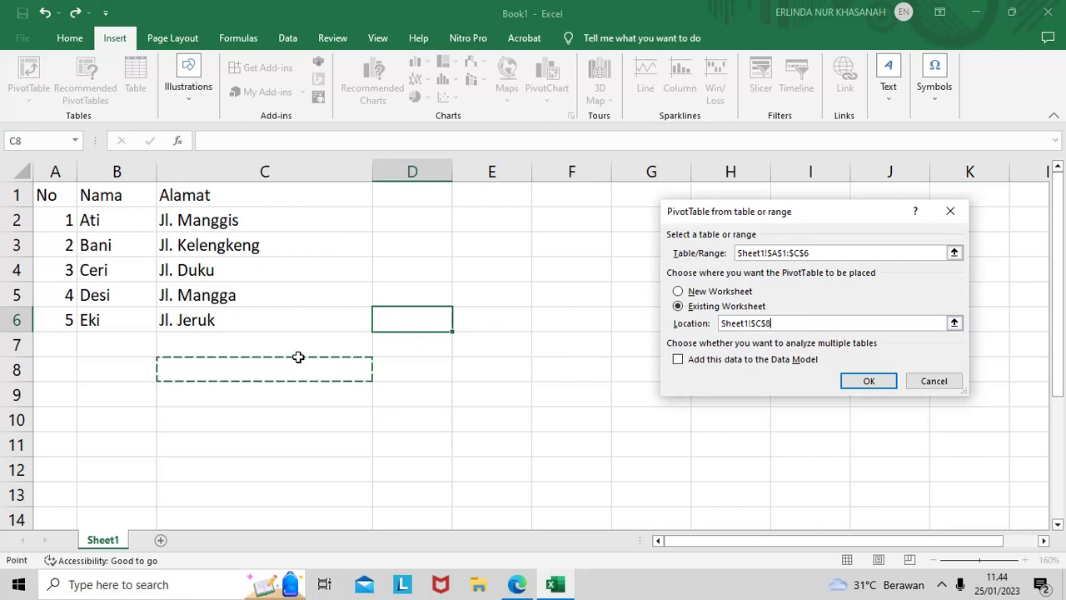
click(866, 382)
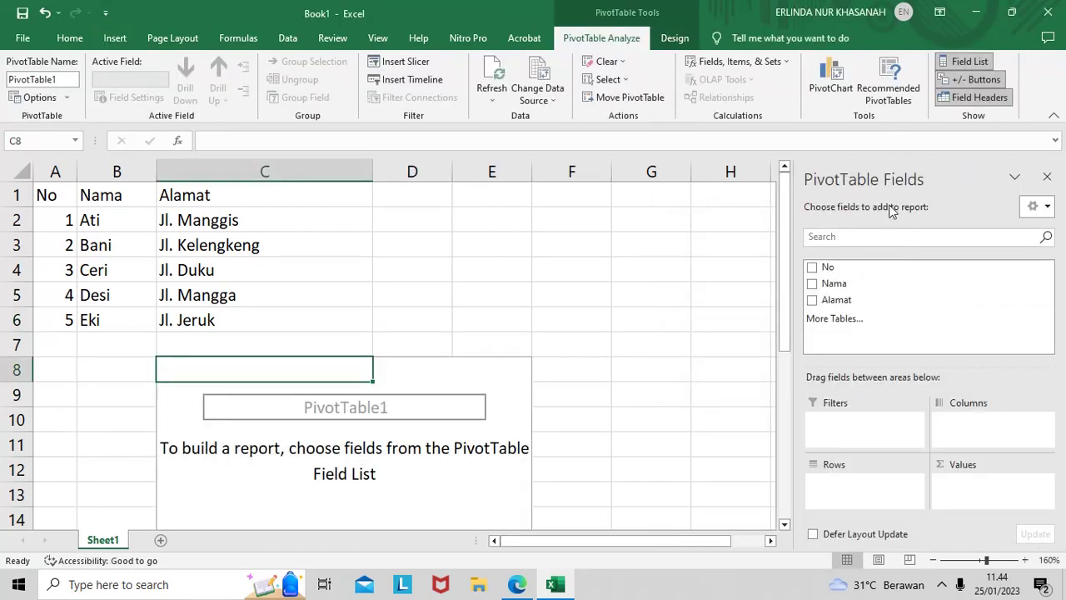
Add the fields No, Nama and Alamat to the pivot table report
click(812, 269)
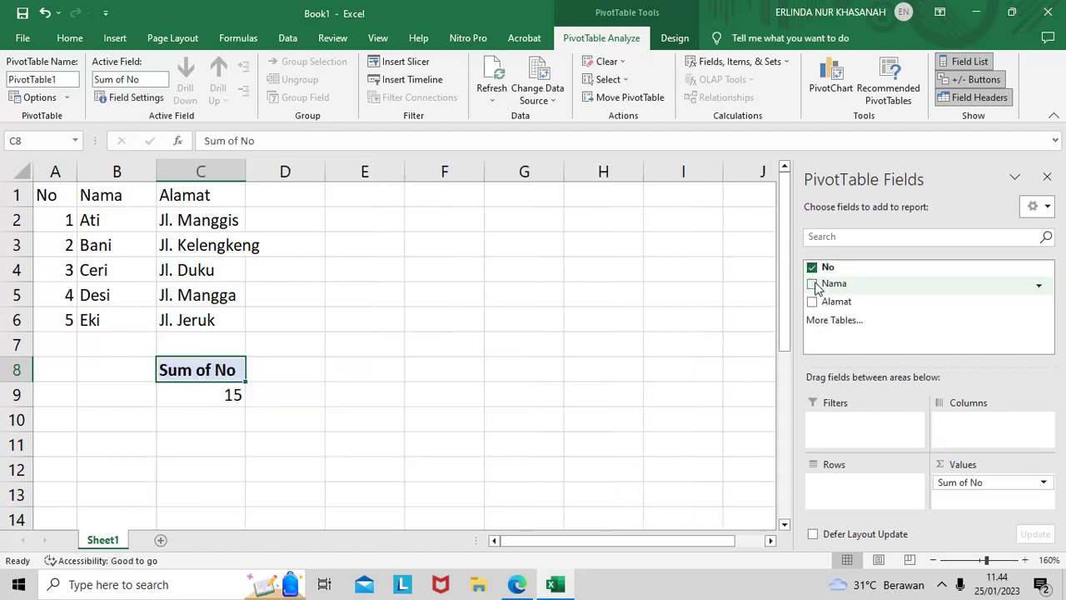
click(812, 285)
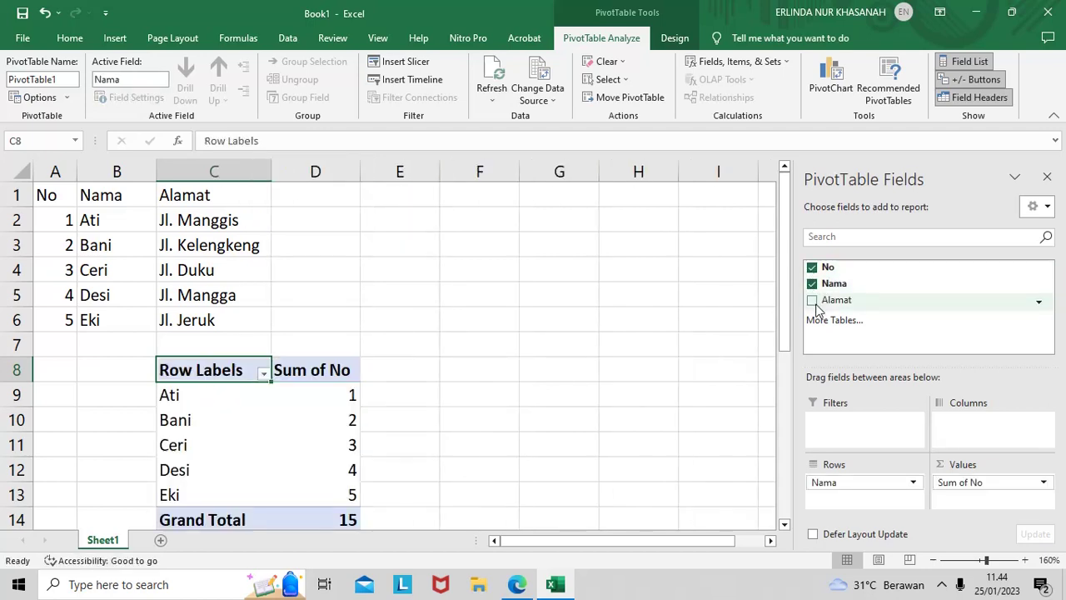
click(812, 301)
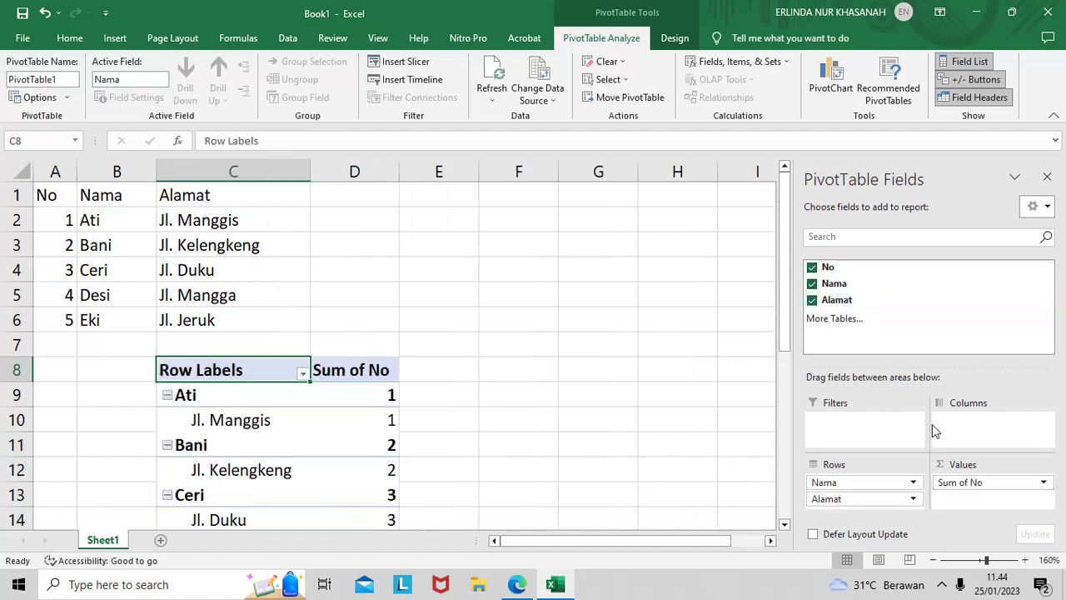
Examine the pivot table down to its grand total and compare it with the No values in A2:A6
scroll(379, 414, down, 1)
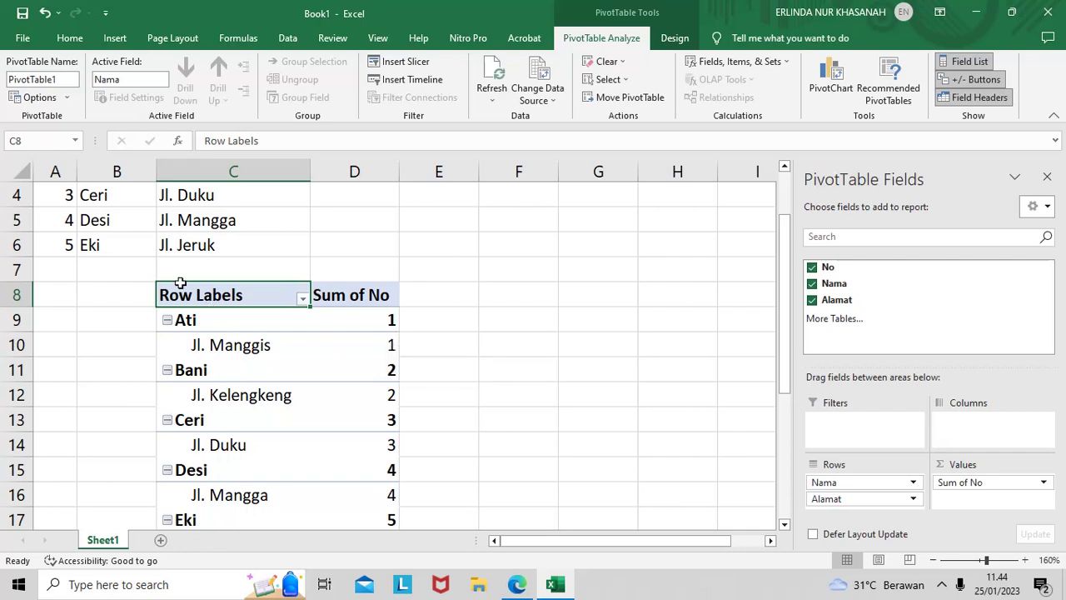
scroll(209, 374, down, 1)
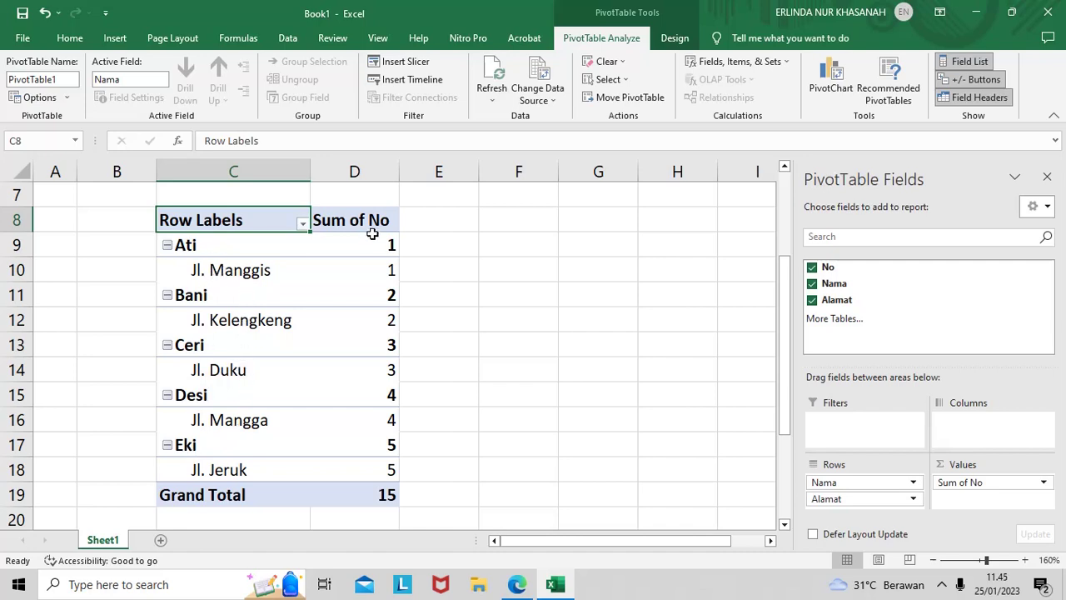
scroll(364, 258, up, 2)
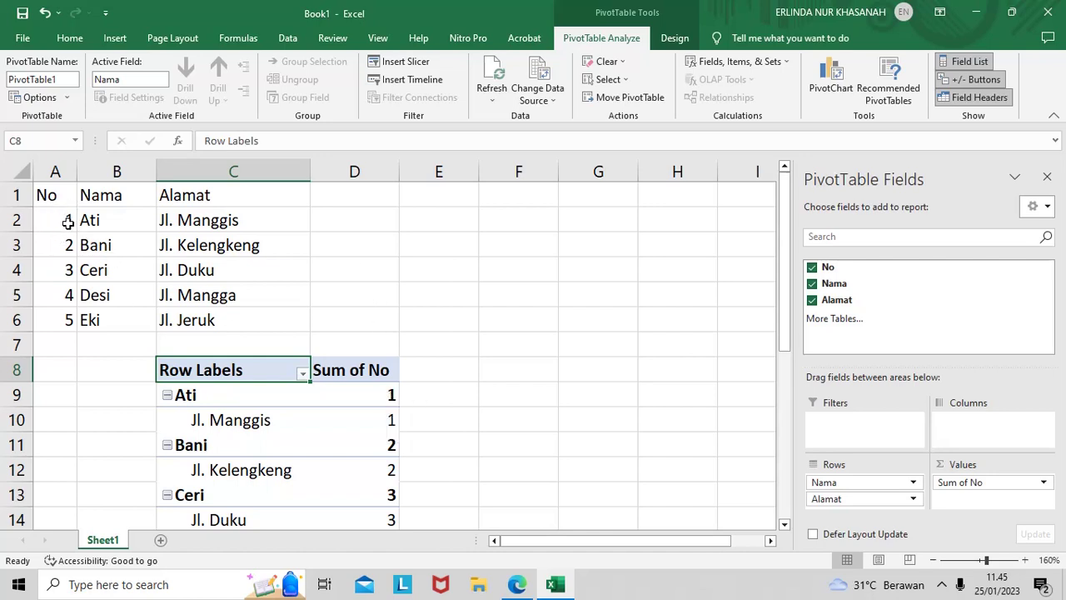
scroll(400, 440, down, 1)
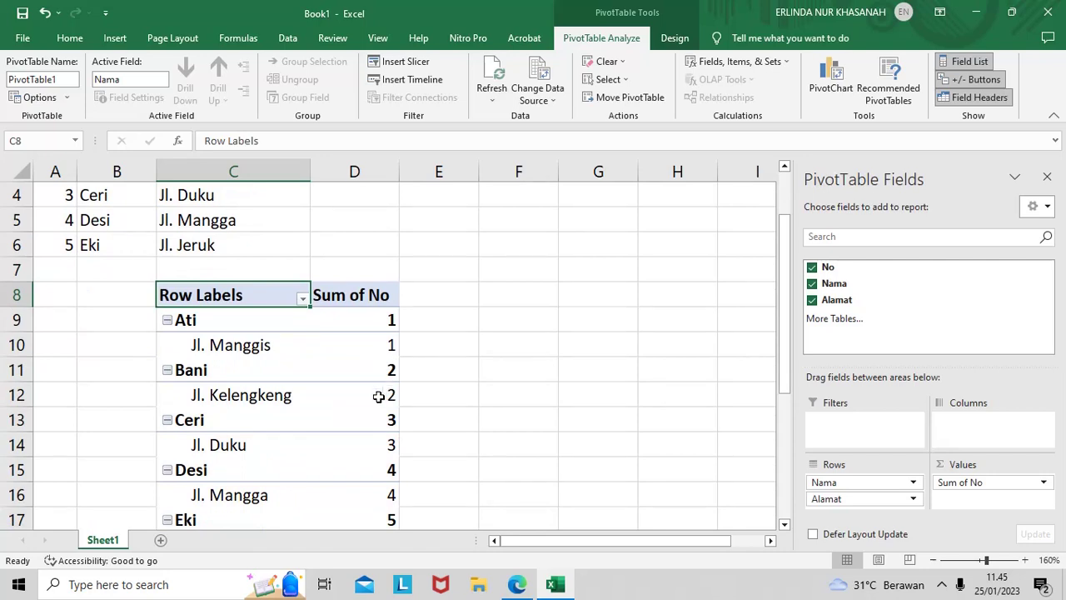
scroll(377, 404, up, 1)
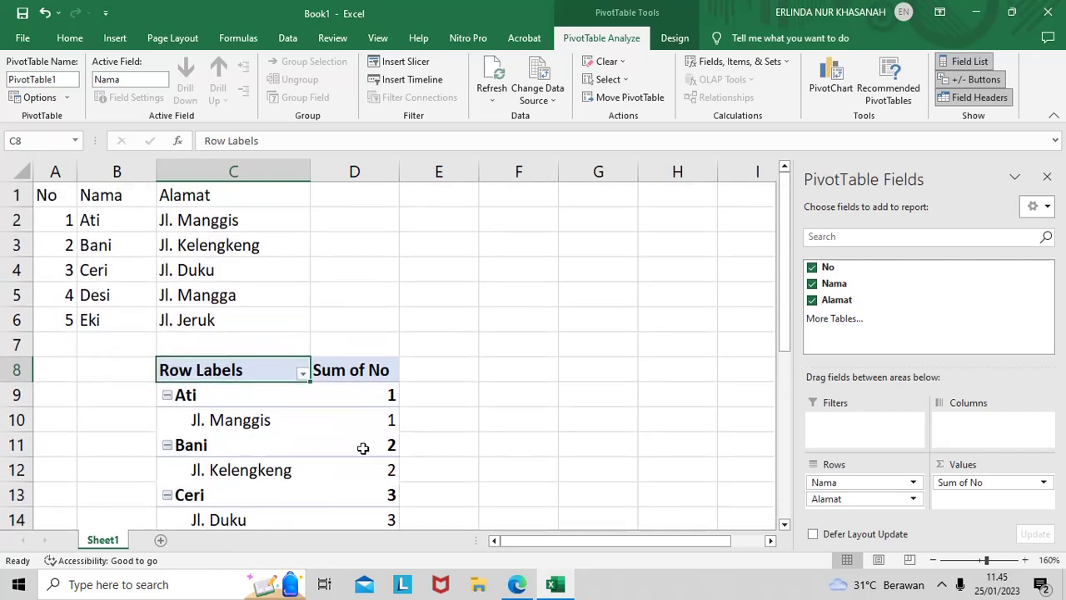
scroll(369, 393, down, 3)
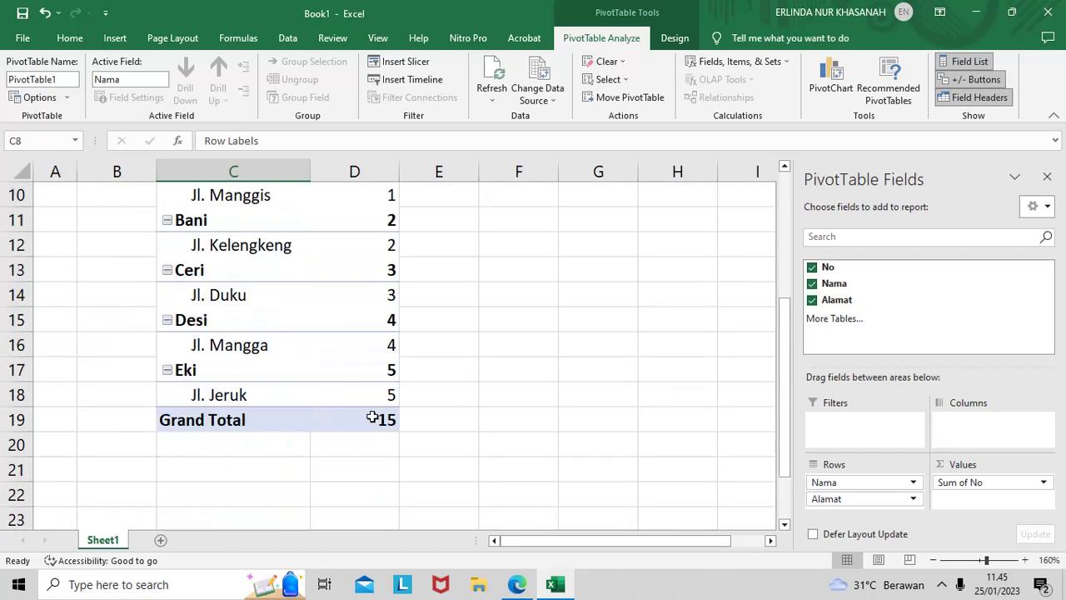
scroll(392, 420, up, 3)
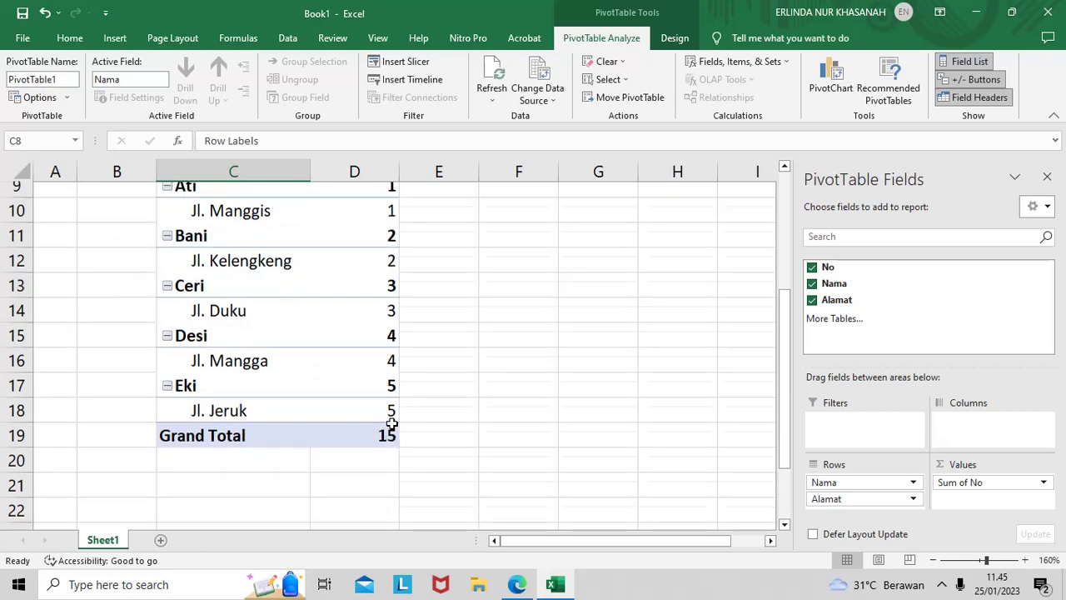
drag(54, 219, 66, 319)
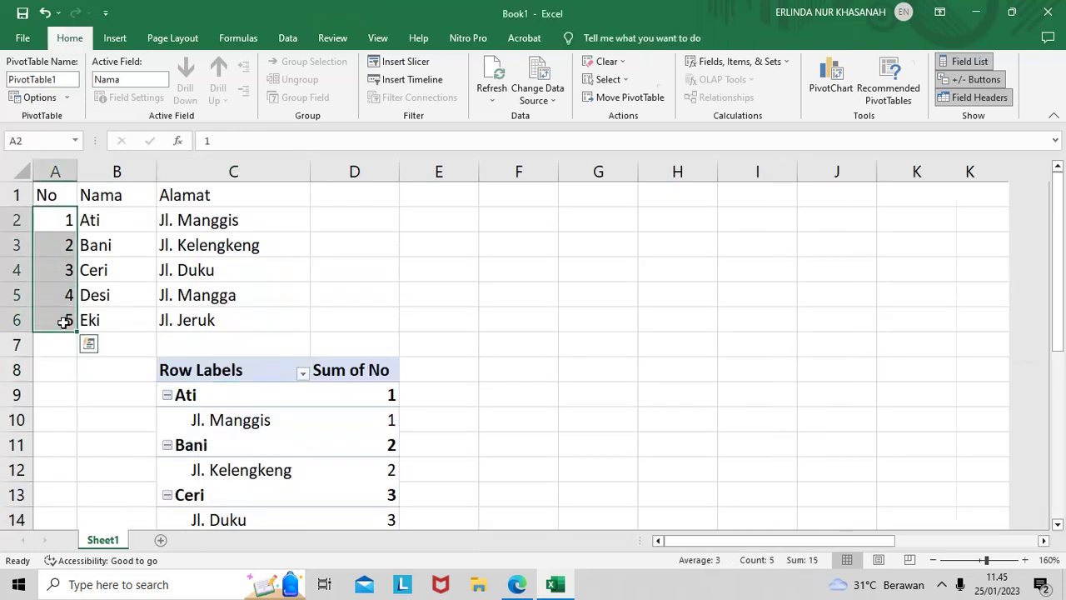
click(55, 220)
drag(56, 220, 65, 319)
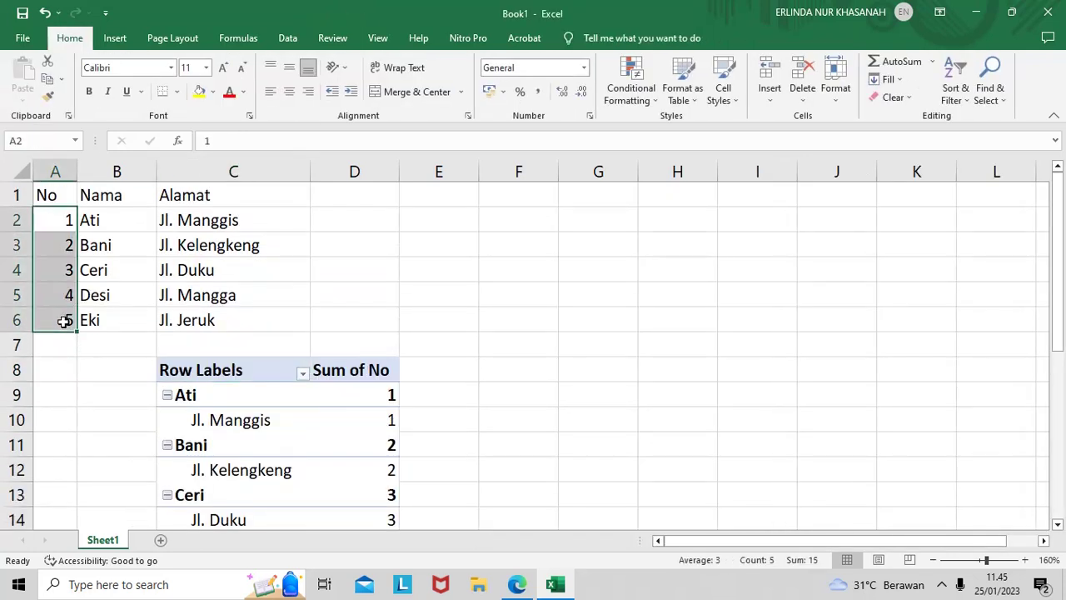
scroll(370, 338, down, 1)
scroll(369, 337, down, 1)
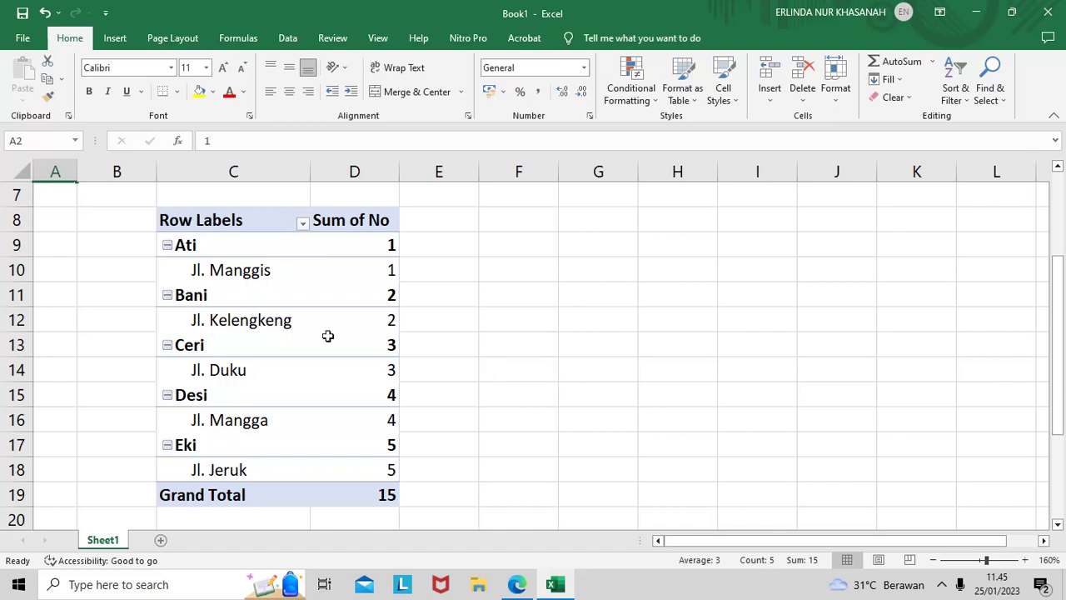
scroll(264, 309, up, 2)
scroll(287, 347, down, 2)
scroll(289, 348, up, 2)
click(233, 299)
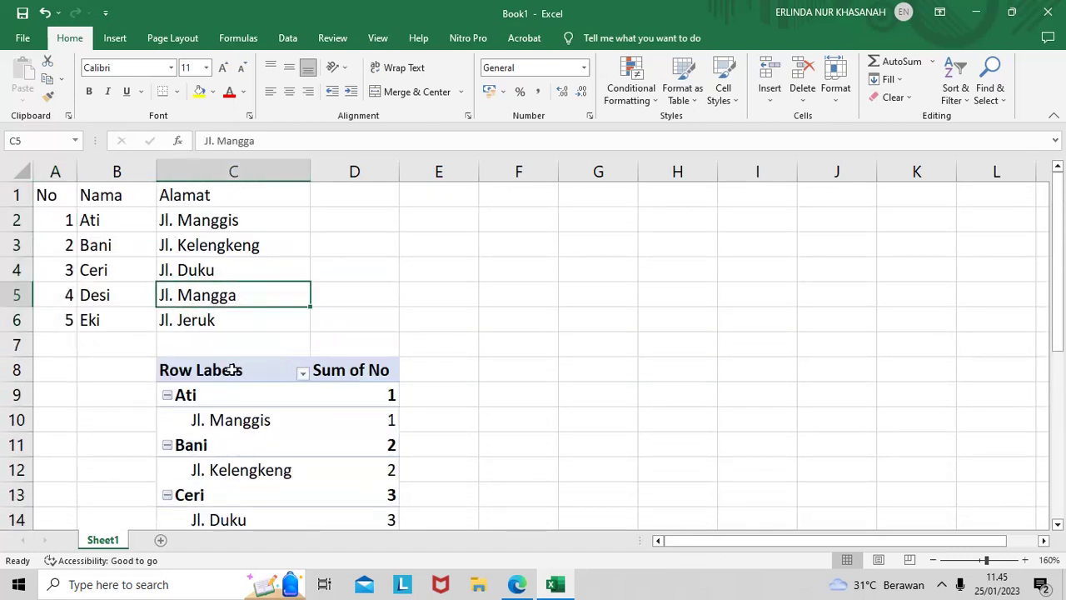
Delete rows 8 through 19 containing the pivot table
click(18, 370)
drag(18, 370, 254, 392)
click(803, 85)
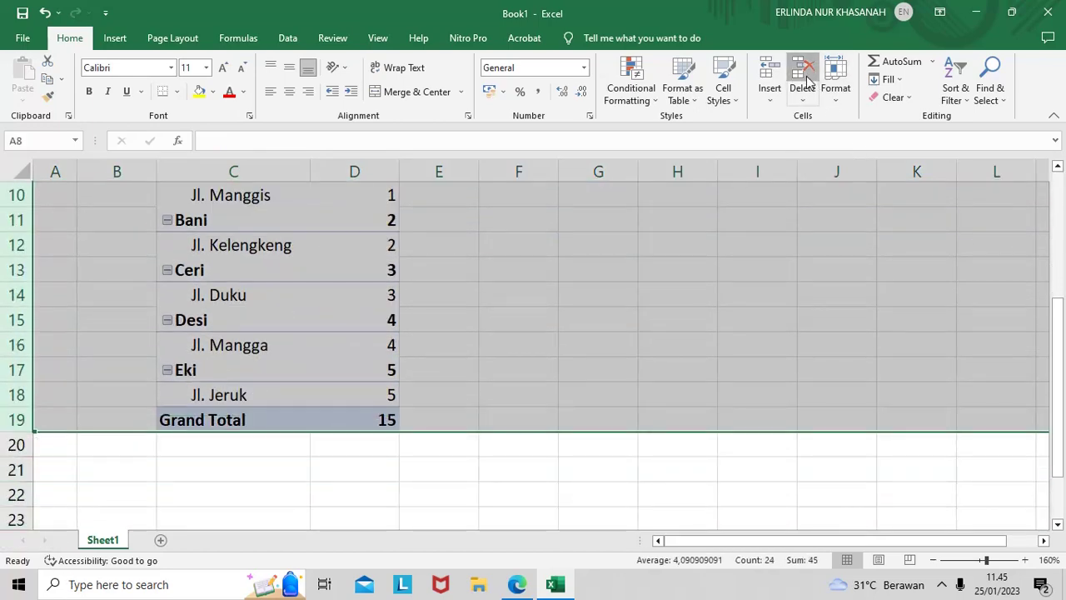
Enter 6 in cell A7 and repeat the first person's name from B2 in cell B7
key(Up)
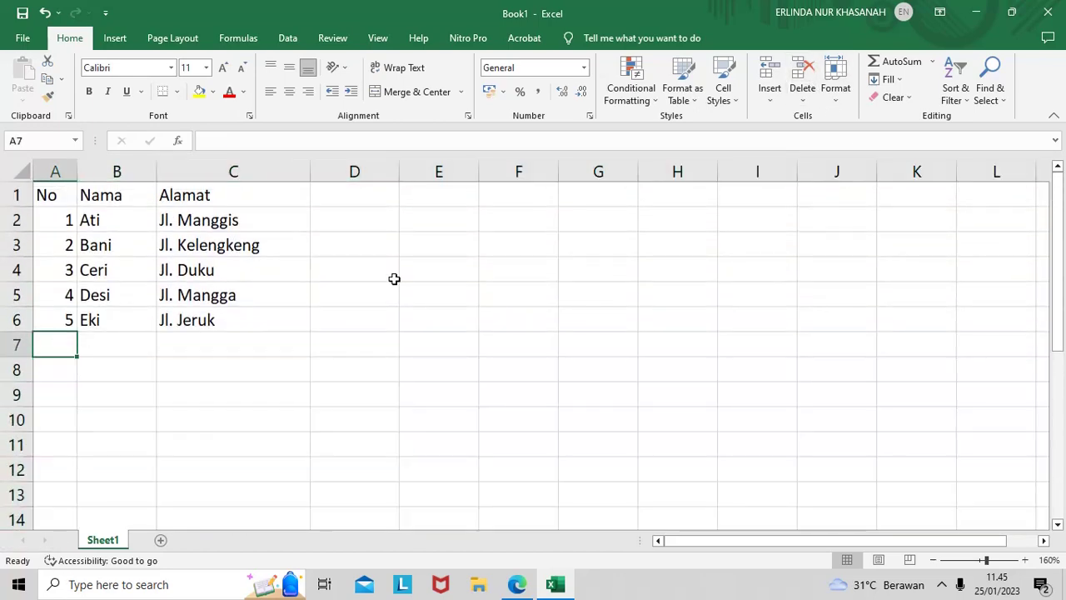
text(6)
key(Tab)
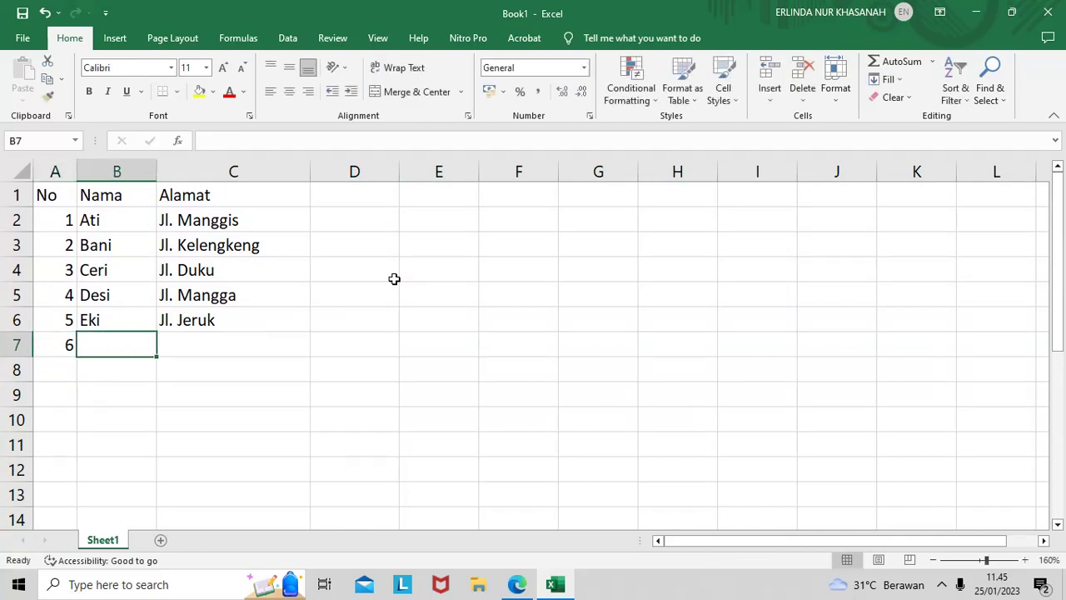
key(Caps_Lock)
text(A)
key(Caps_Lock)
text(ti)
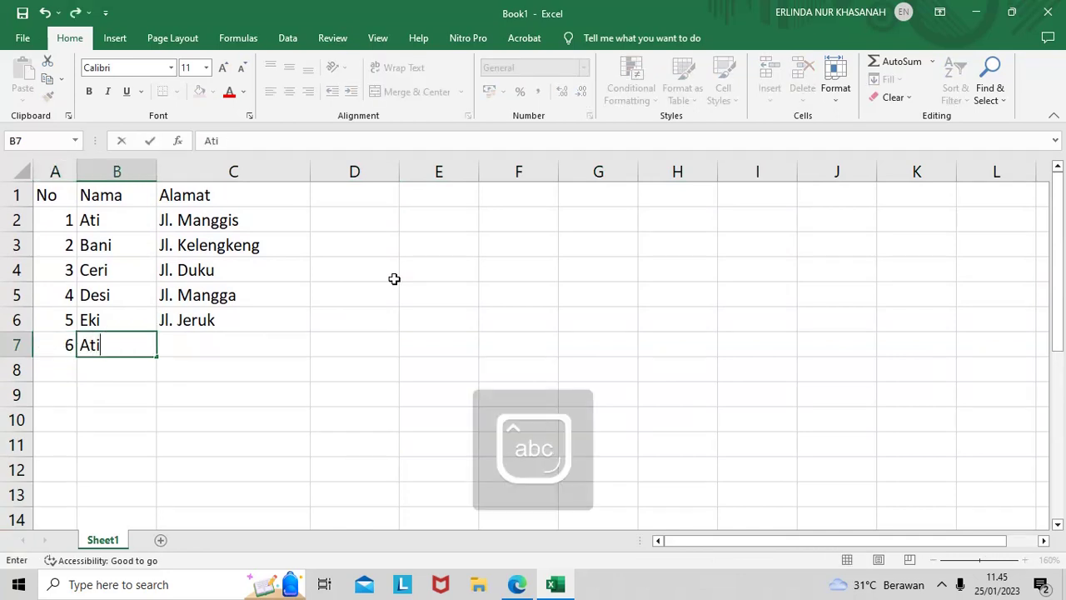
Enter the first person's street address, starting with "Jl." as in C2, again in cell C7
key(Tab)
key(Caps_Lock)
text(J)
key(Caps_Lock)
text(l.)
key(Caps_Lock)
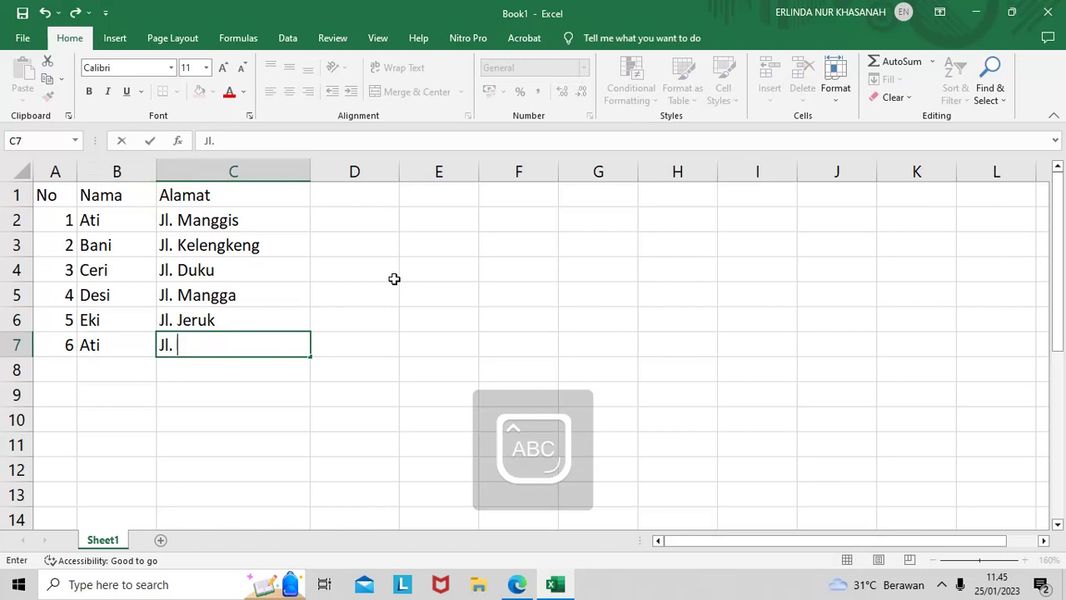
text(M)
key(Caps_Lock)
text(anggis)
key(Return)
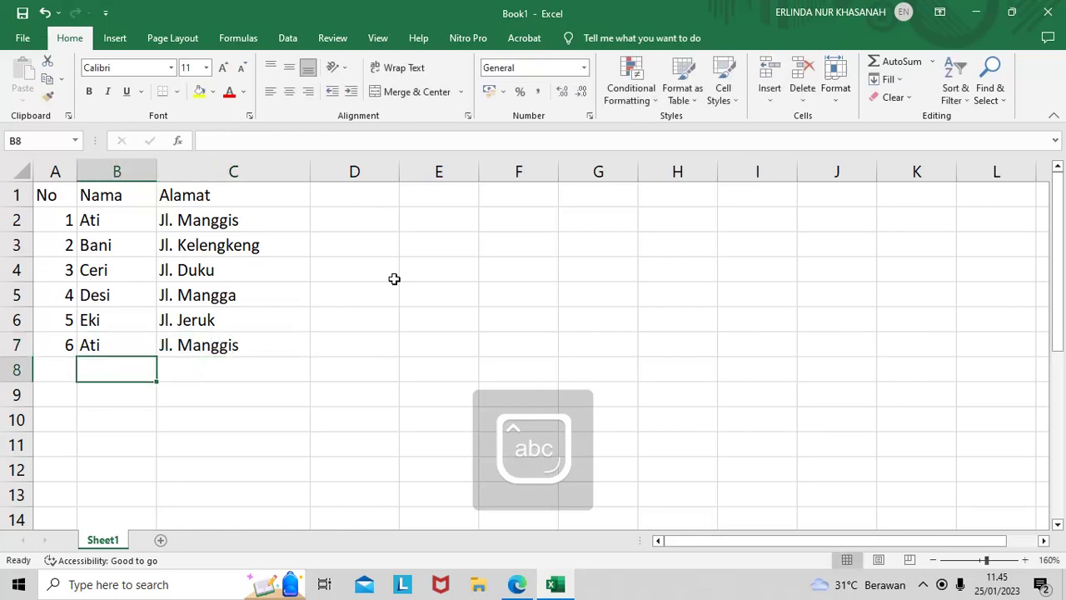
key(XF86AudioLowerVolume)
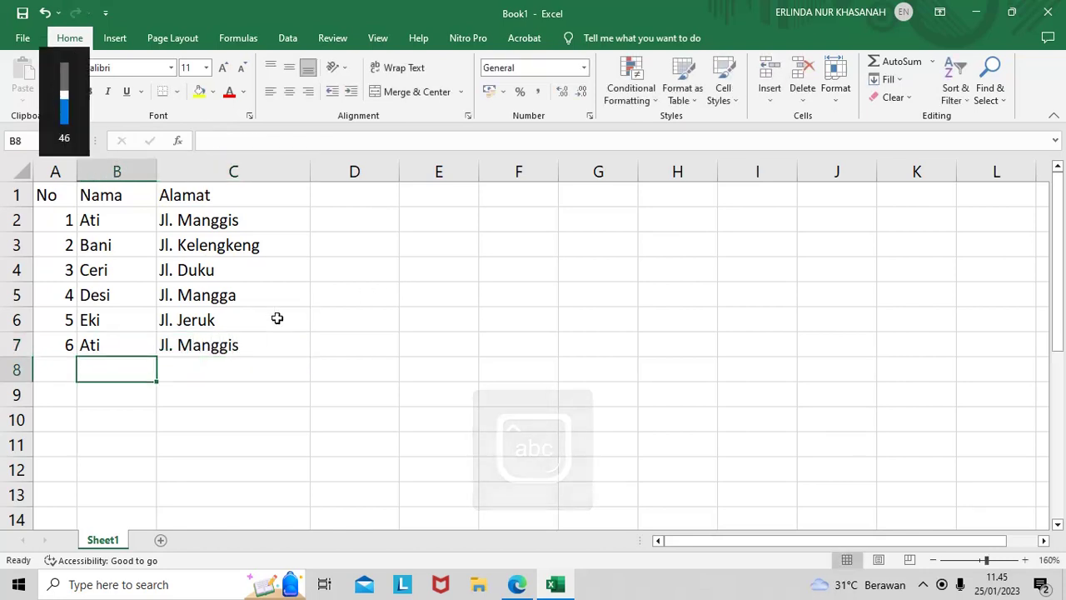
key(XF86AudioRaiseVolume)
key(XF86AudioRaiseVolume)
key(XF86AudioRaiseVolume)
key(XF86AudioRaiseVolume)
key(XF86AudioRaiseVolume)
key(XF86AudioRaiseVolume)
key(XF86AudioRaiseVolume)
key(XF86AudioRaiseVolume)
key(XF86AudioRaiseVolume)
key(XF86AudioRaiseVolume)
key(XF86AudioRaiseVolume)
key(XF86AudioRaiseVolume)
key(XF86AudioRaiseVolume)
key(XF86AudioRaiseVolume)
key(XF86AudioRaiseVolume)
Start a PivotTable from the range A1:C7 with the existing worksheet as its destination
click(381, 307)
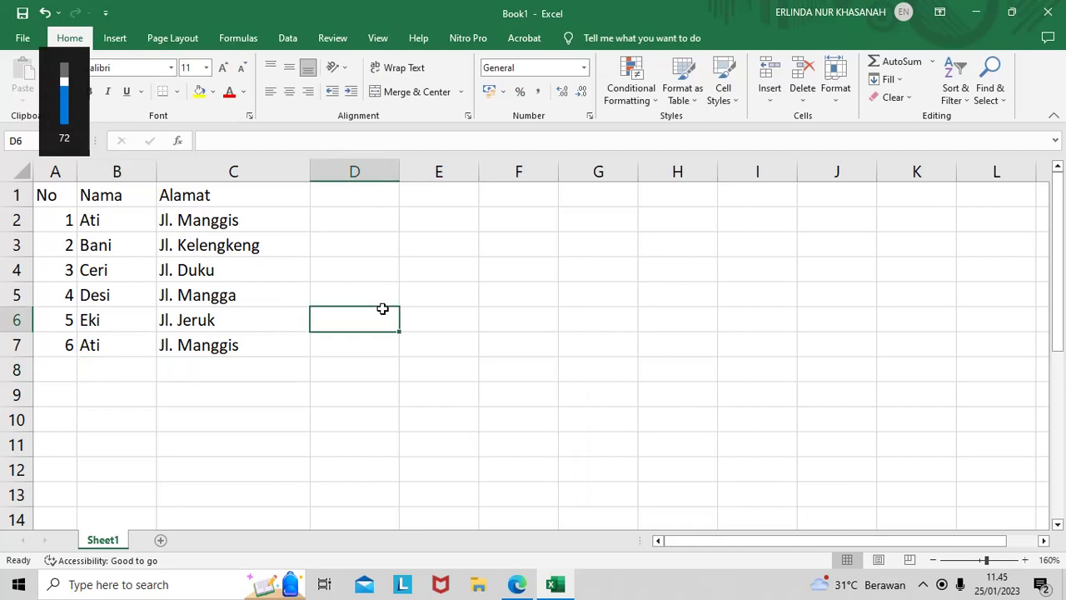
click(115, 37)
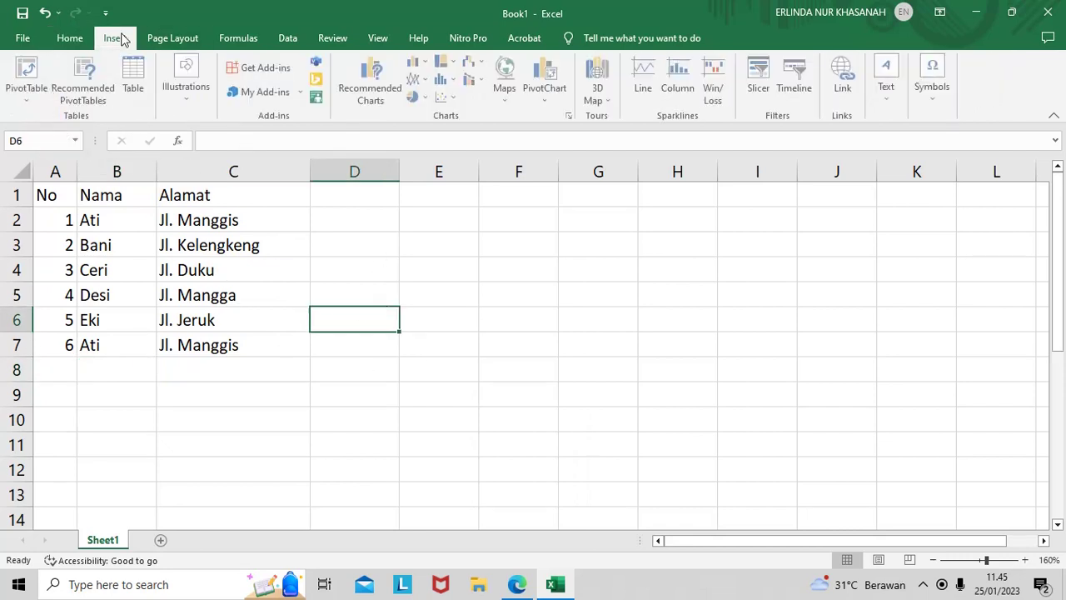
click(28, 96)
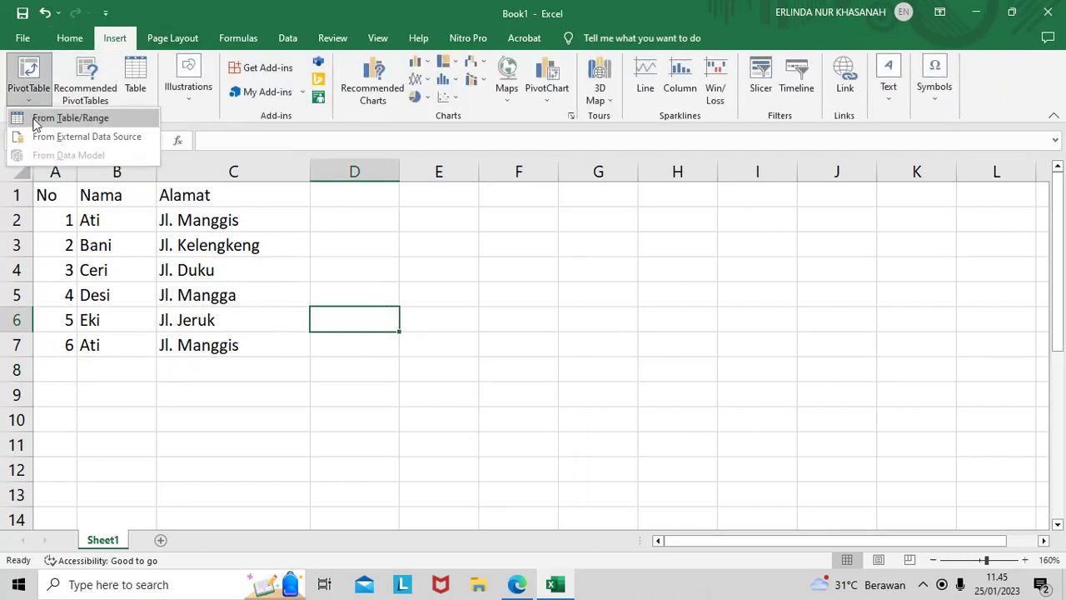
click(38, 125)
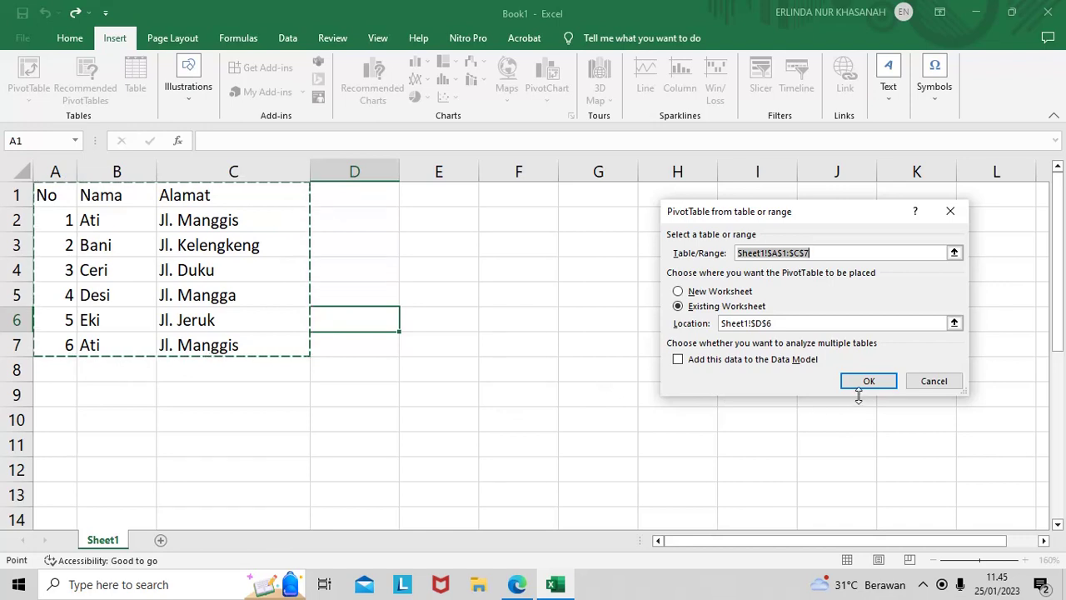
click(798, 323)
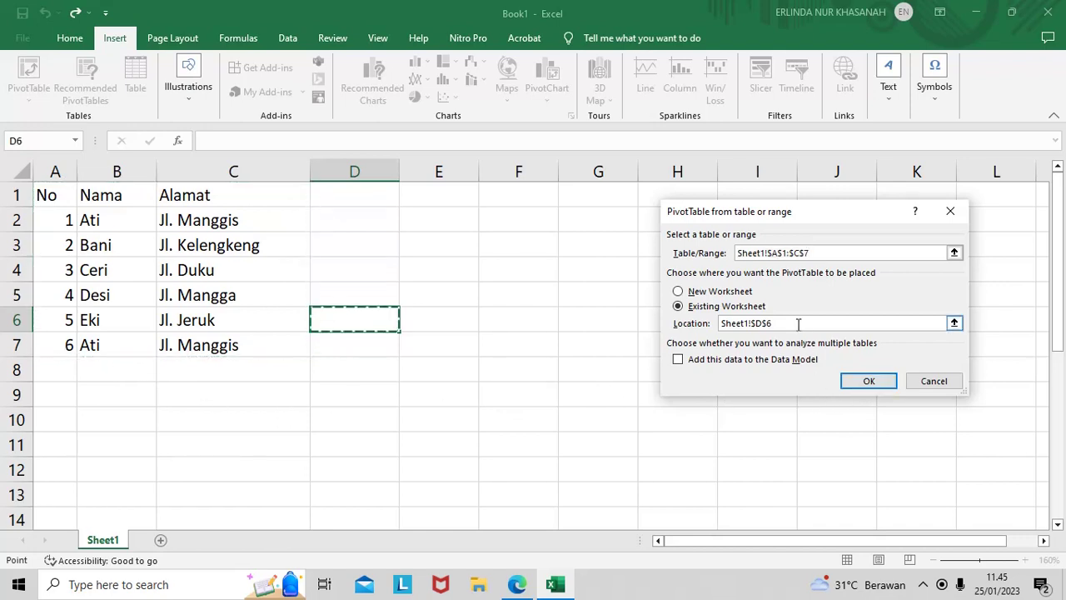
click(99, 393)
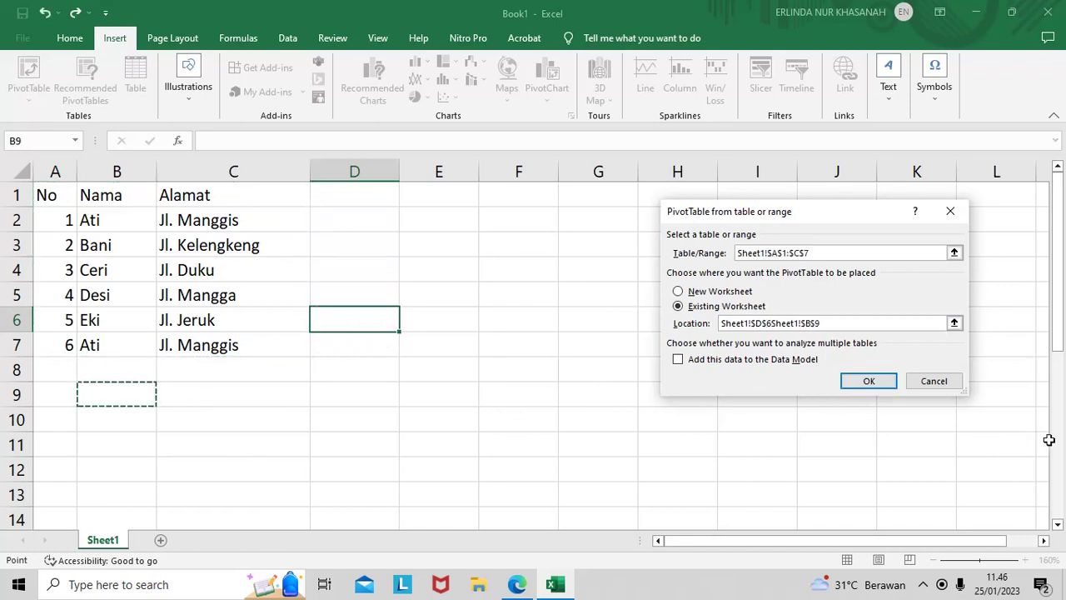
click(869, 381)
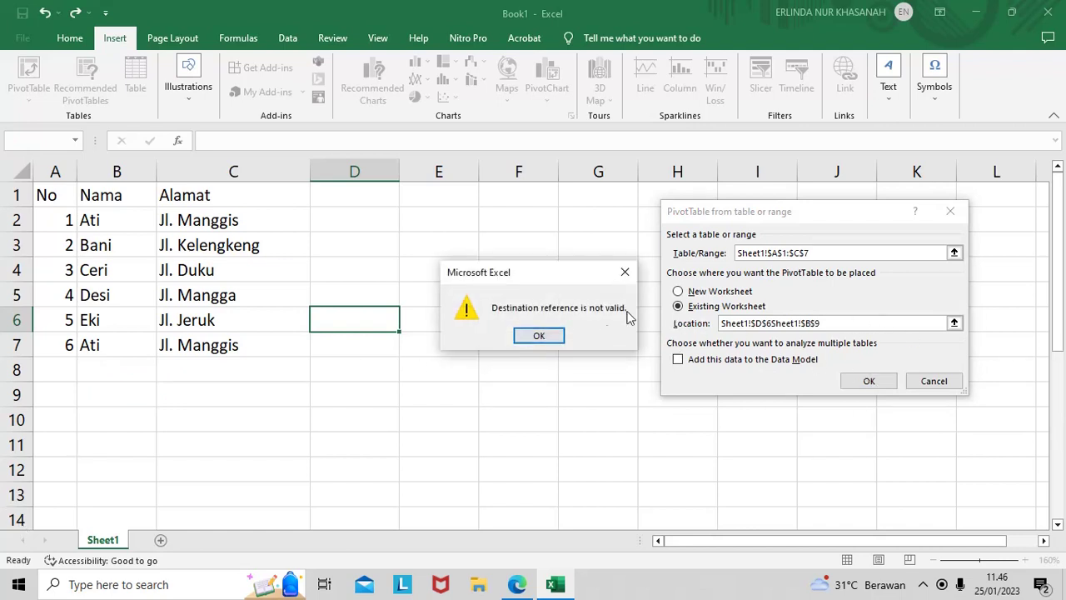
click(539, 335)
Set the PivotTable location to cell B9 on Sheet1 and create the PivotTable
key(BackSpace)
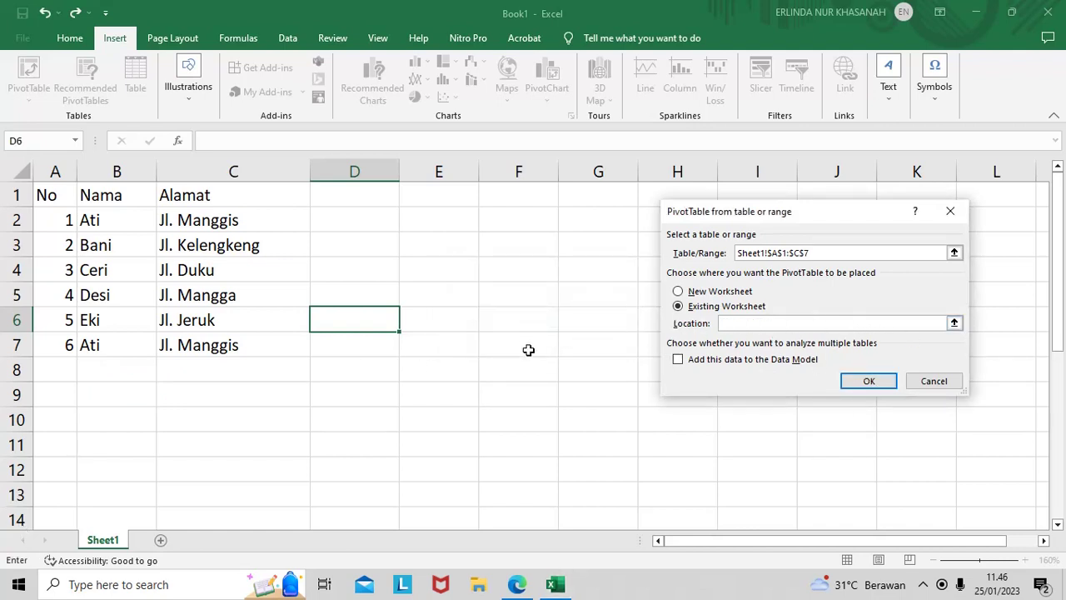
click(133, 404)
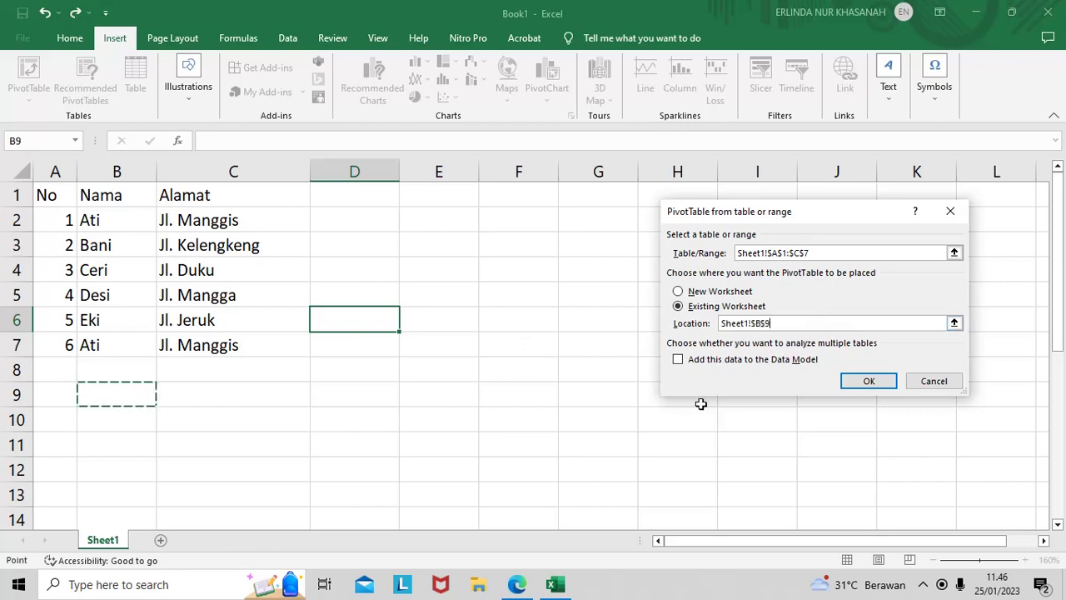
click(881, 386)
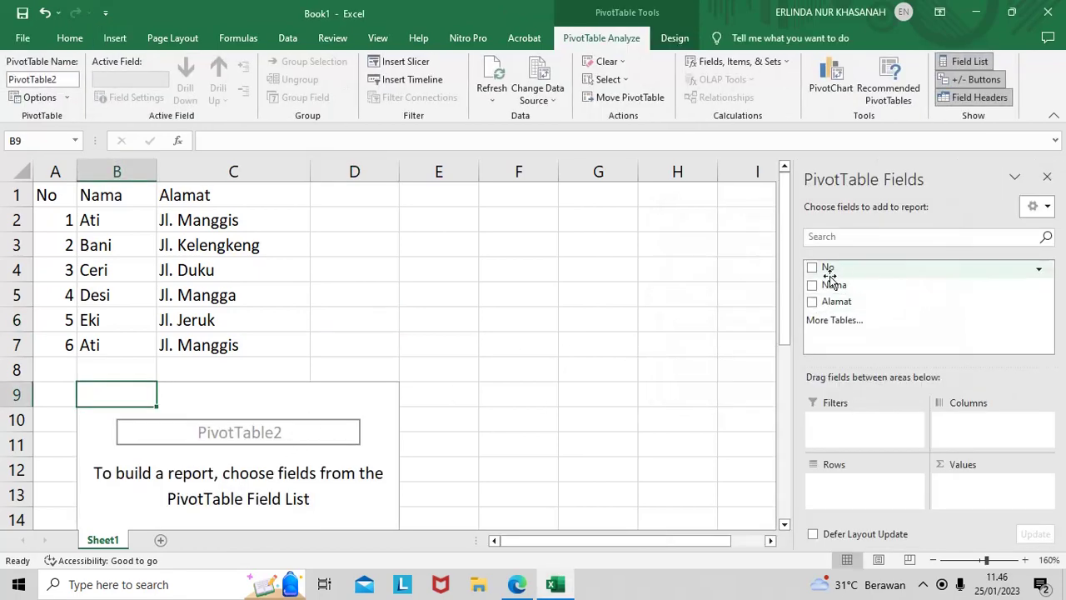
Add the No, Nama and Alamat fields to the PivotTable
click(812, 268)
click(813, 284)
click(812, 301)
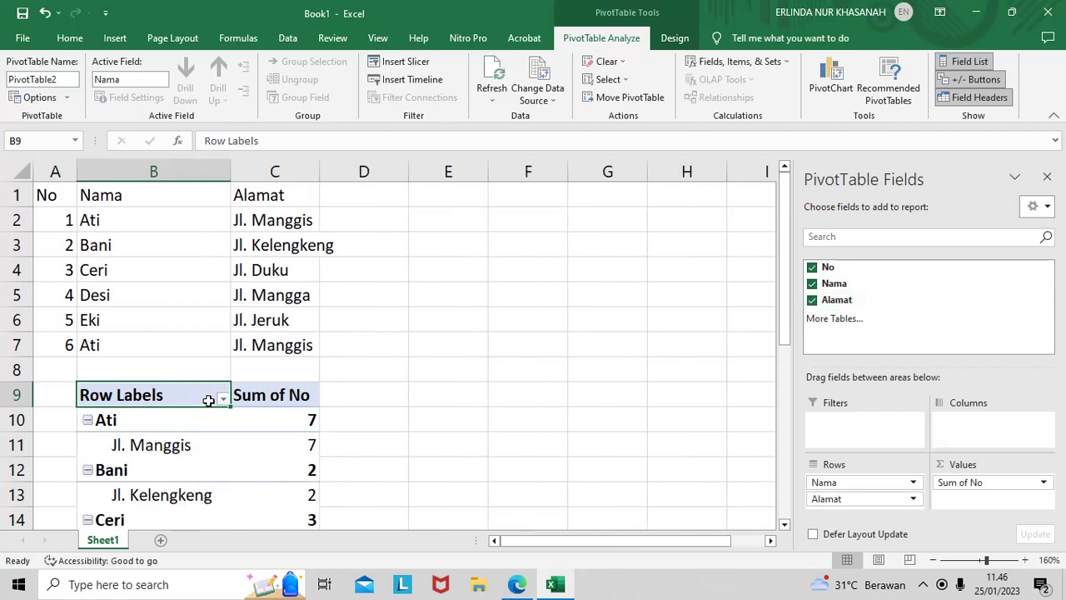
Examine how the PivotTable sums the No values for the repeated name compared with the source list
scroll(209, 400, down, 1)
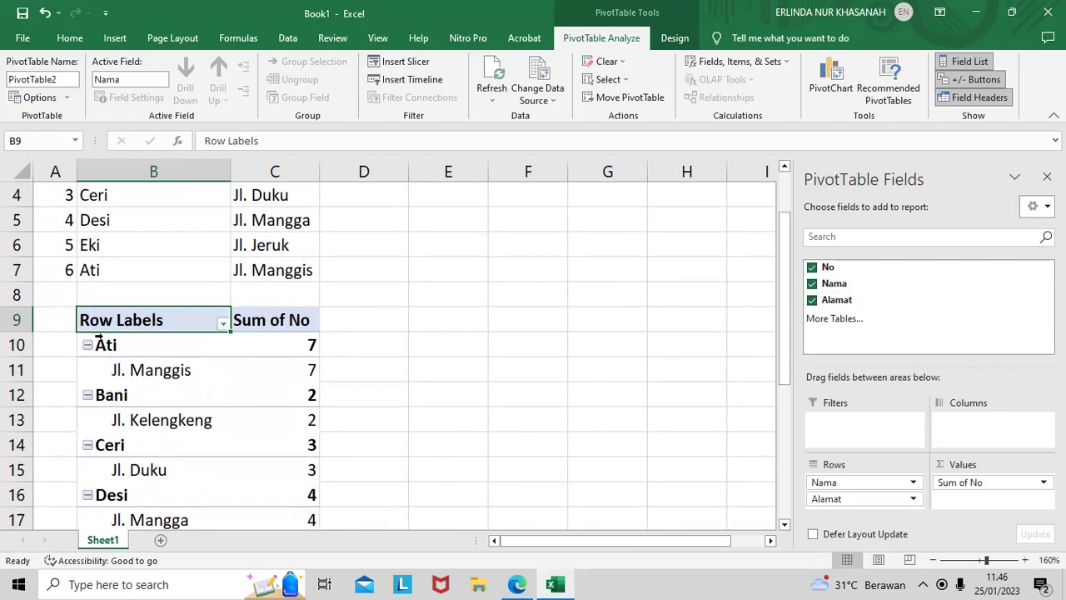
scroll(121, 375, up, 1)
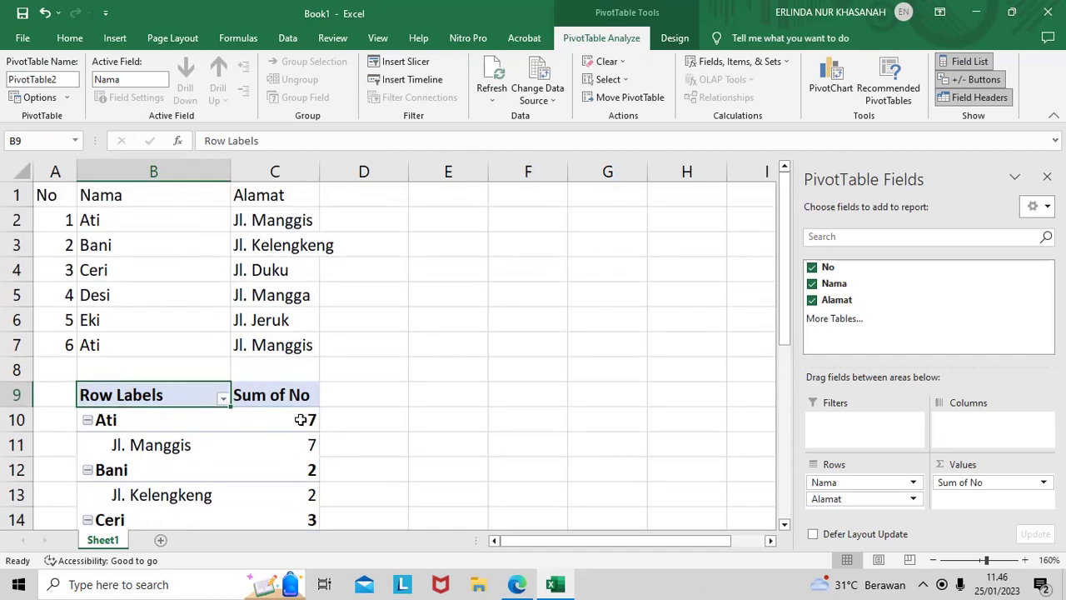
mouse_move(298, 415)
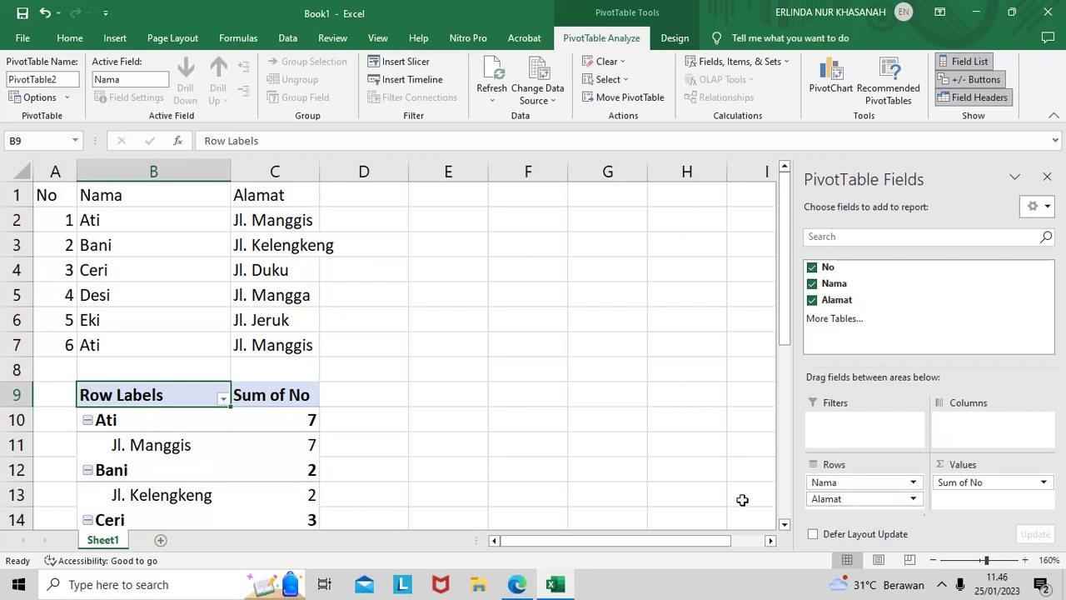
scroll(383, 470, down, 3)
scroll(379, 469, up, 3)
scroll(612, 371, down, 1)
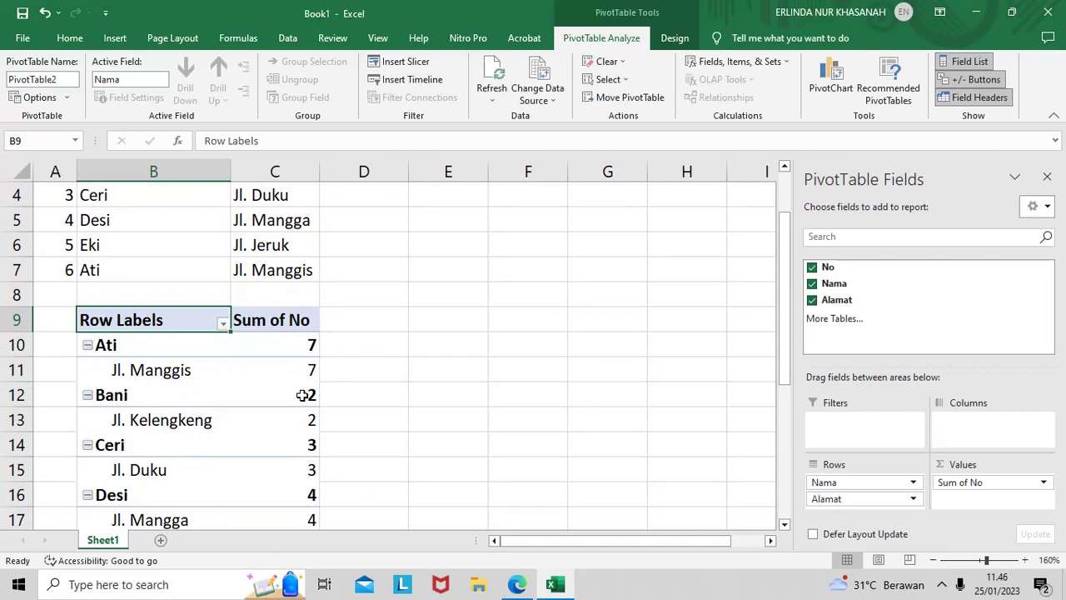
mouse_move(303, 396)
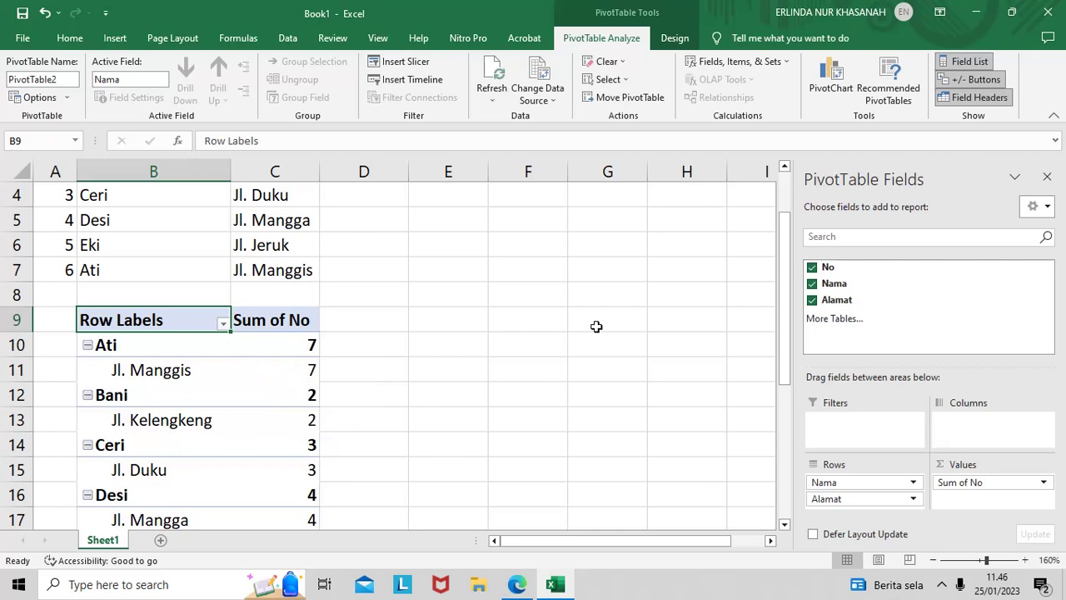
Close the PivotTable field list and widen column C until the longest address fits
click(1047, 177)
click(377, 360)
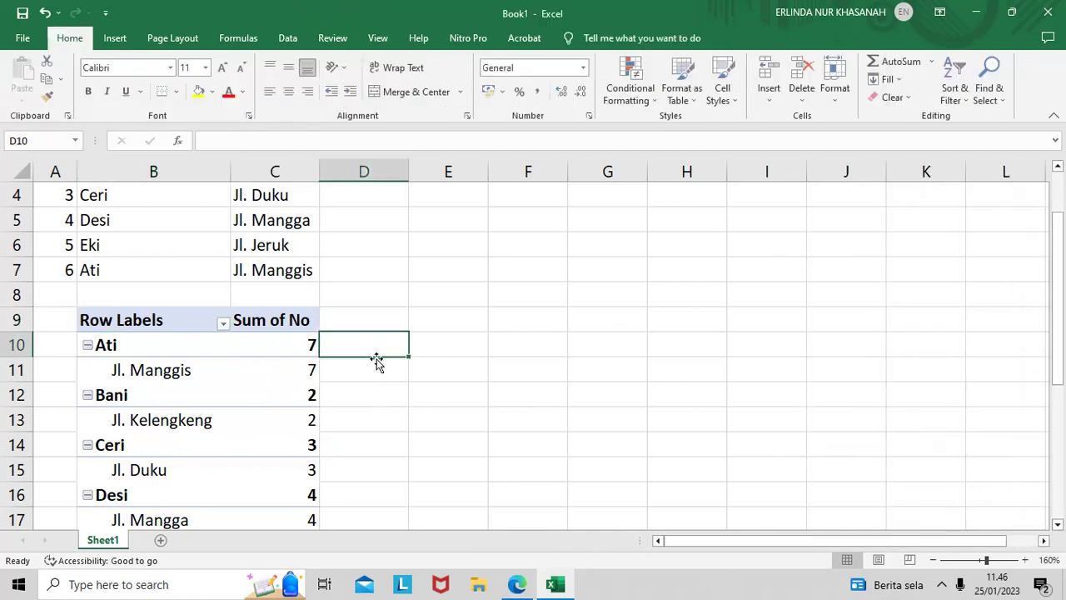
scroll(377, 360, up, 1)
drag(318, 172, 339, 172)
click(115, 38)
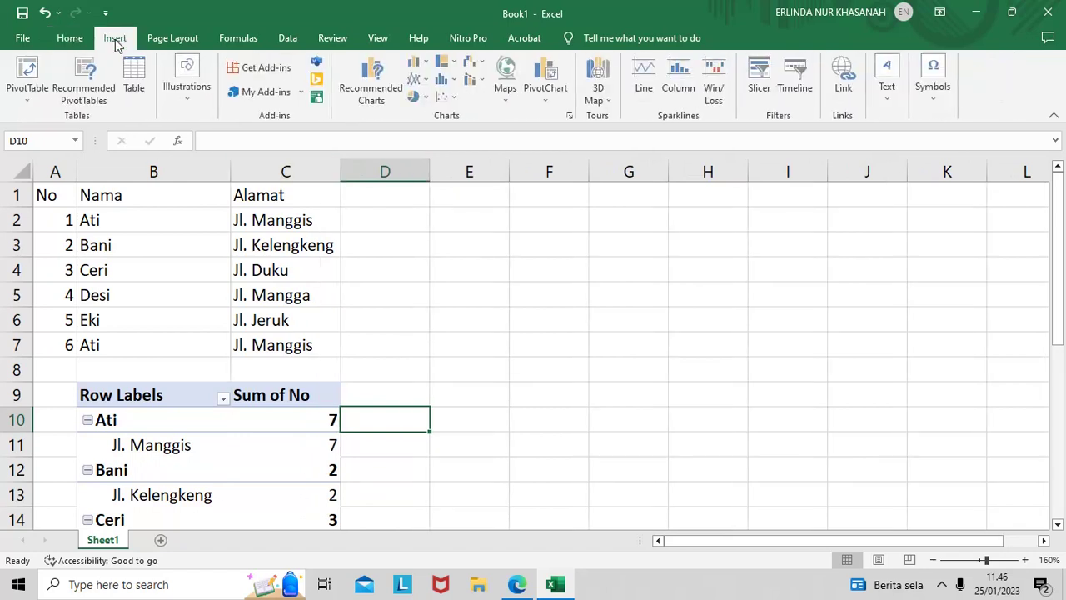
click(34, 102)
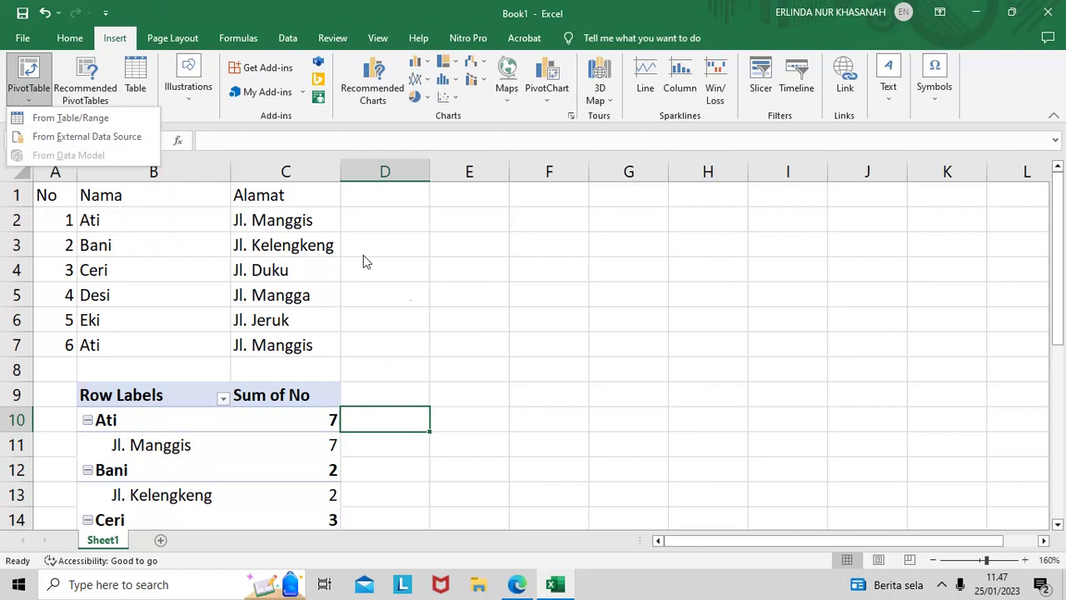
key(Escape)
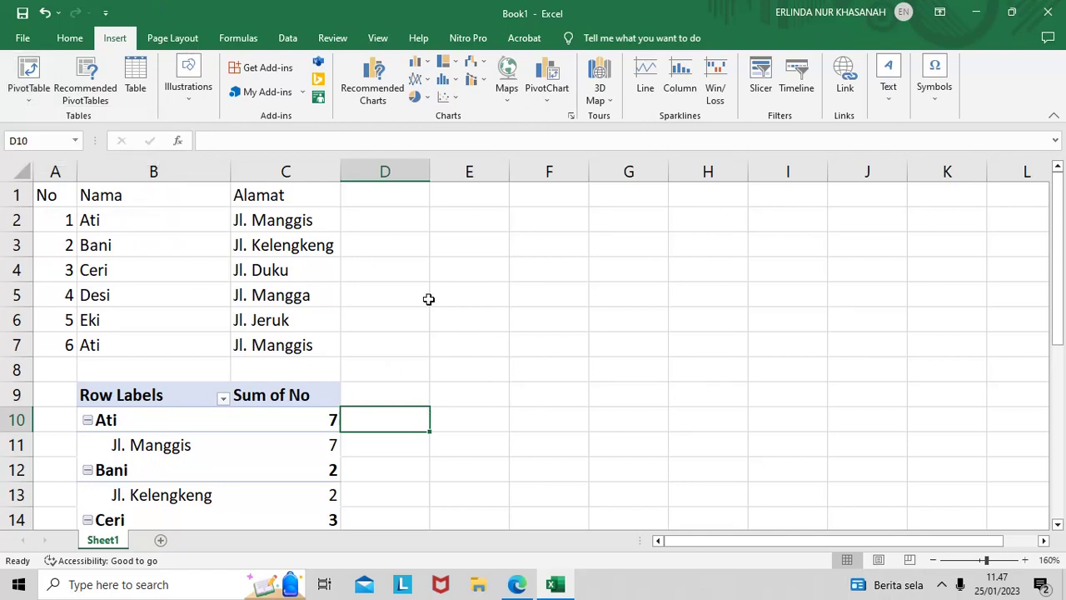
Insert the recommended PivotTable "Sum of No by Nama" from the list in A1:C7 and close its field list
click(172, 404)
click(219, 320)
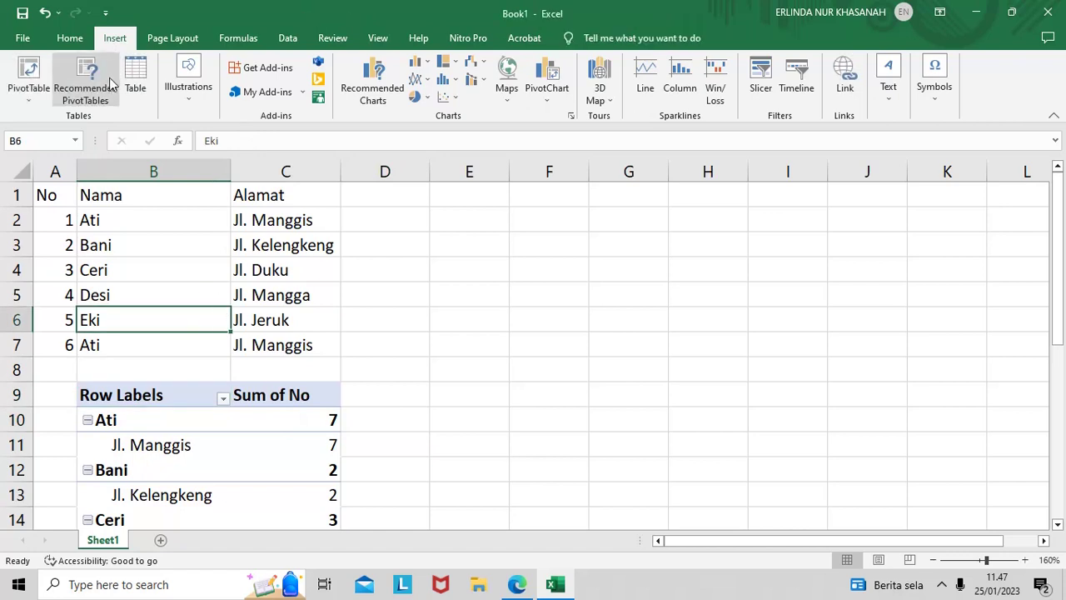
click(85, 75)
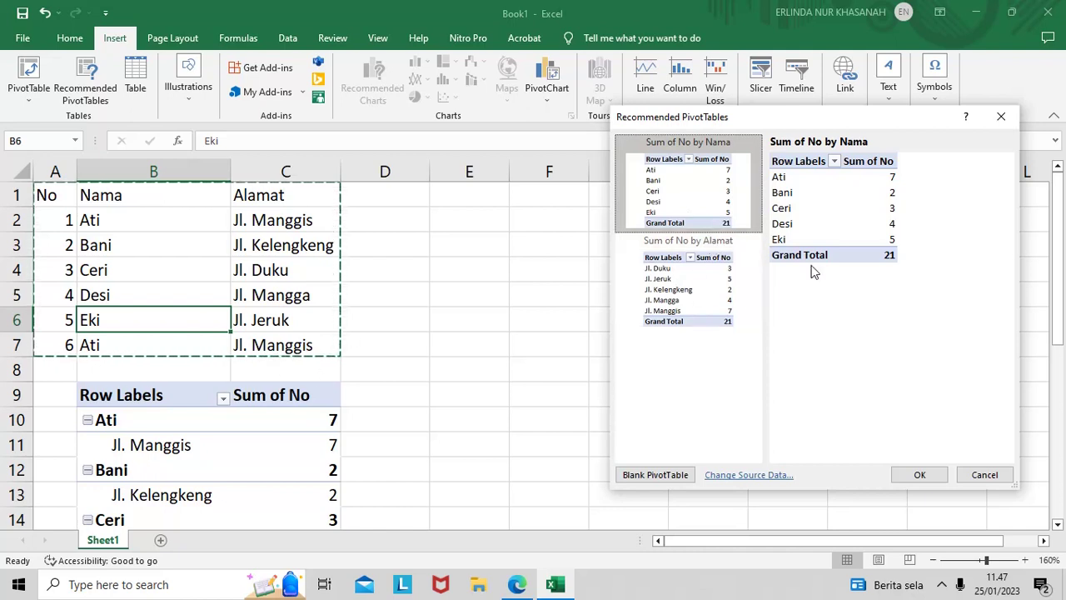
click(933, 476)
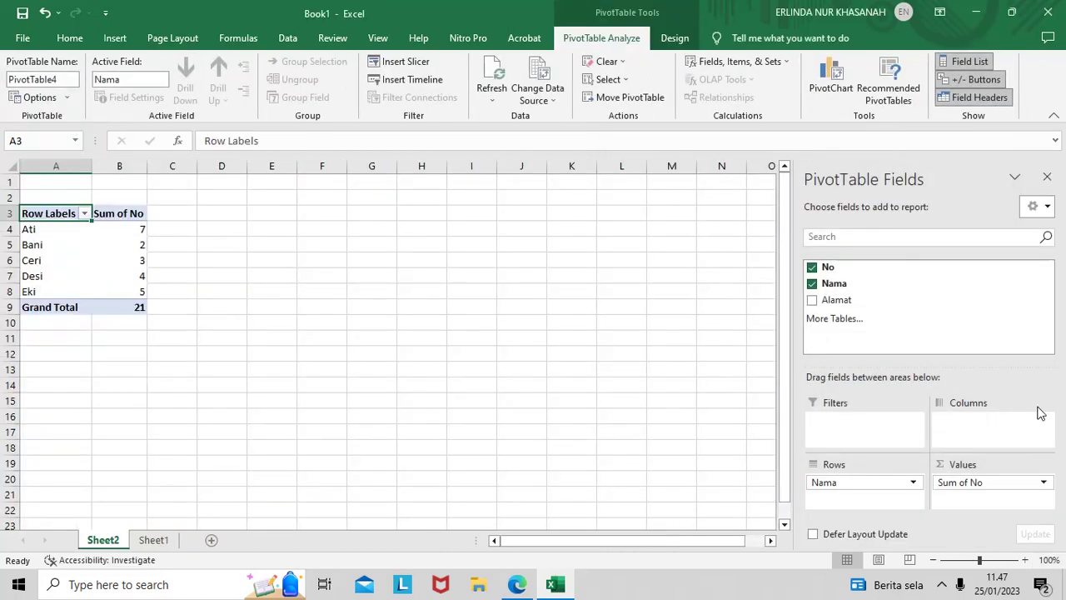
click(1047, 177)
click(422, 260)
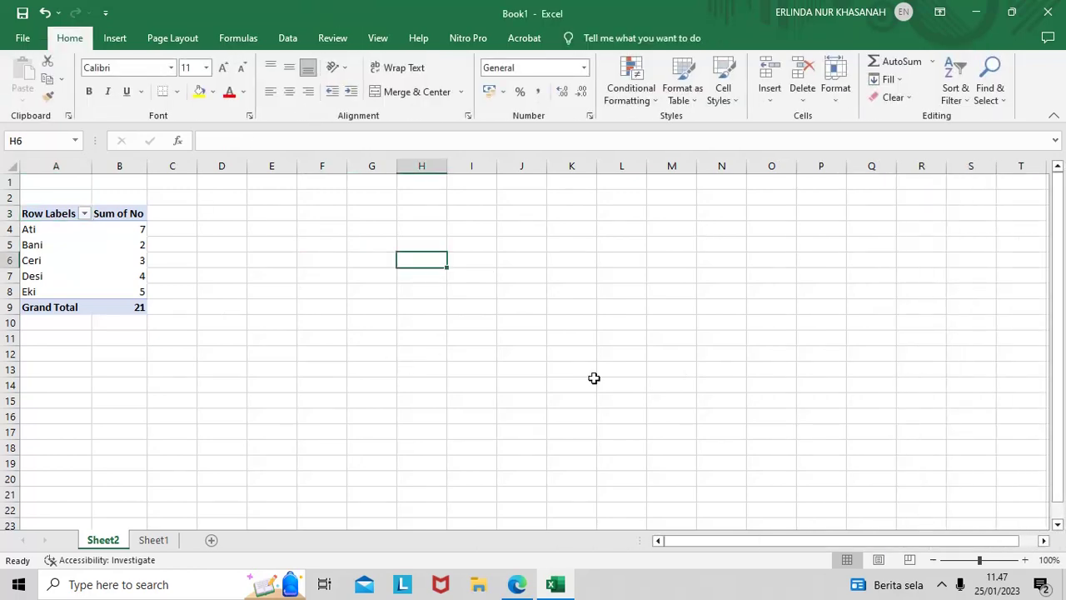
Undo the recommended PivotTable and widen column C on Sheet1 to fit the longest address
click(44, 12)
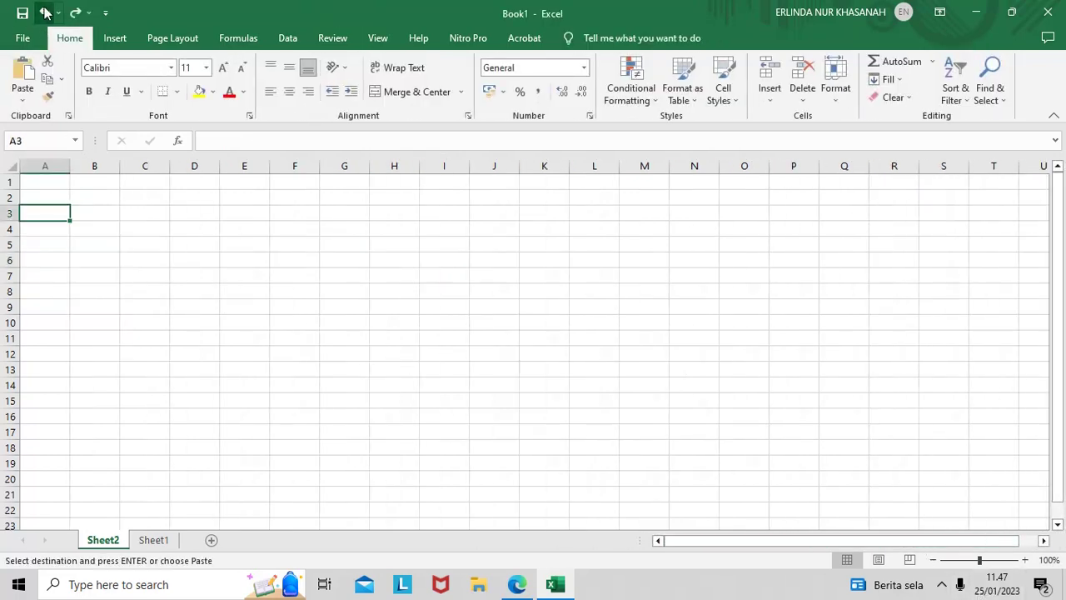
click(44, 12)
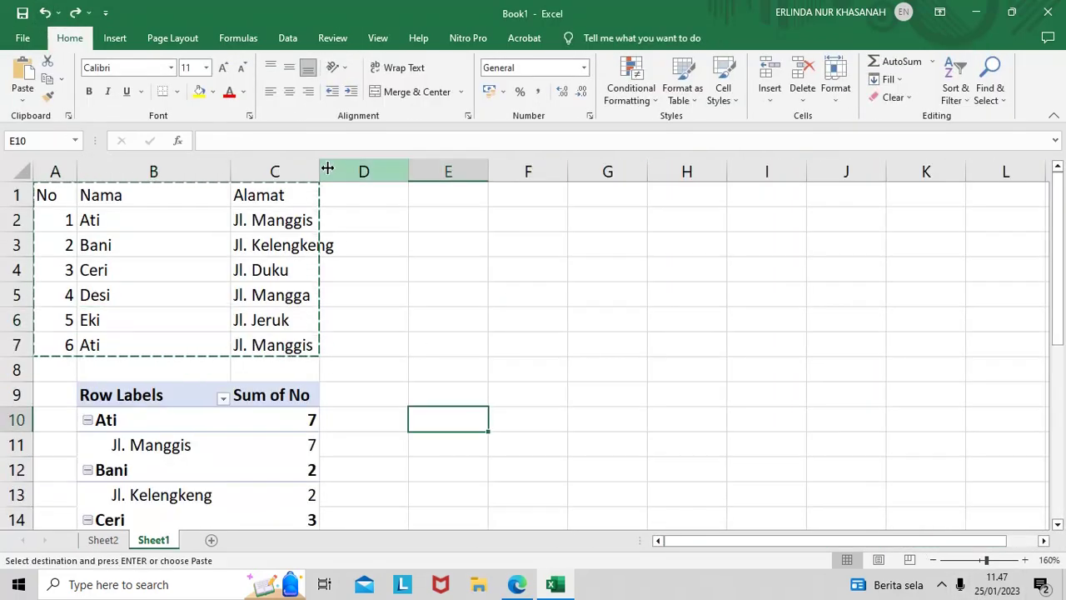
drag(324, 171, 341, 173)
Convert the range A1:C7 to a table, leaving the option for existing headers off
click(115, 37)
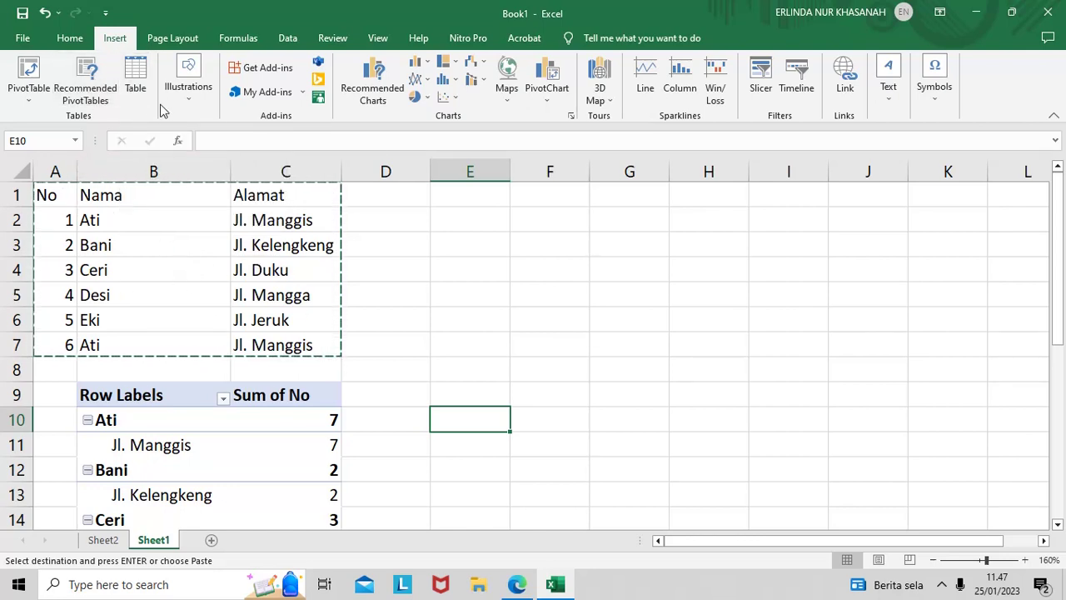
click(135, 83)
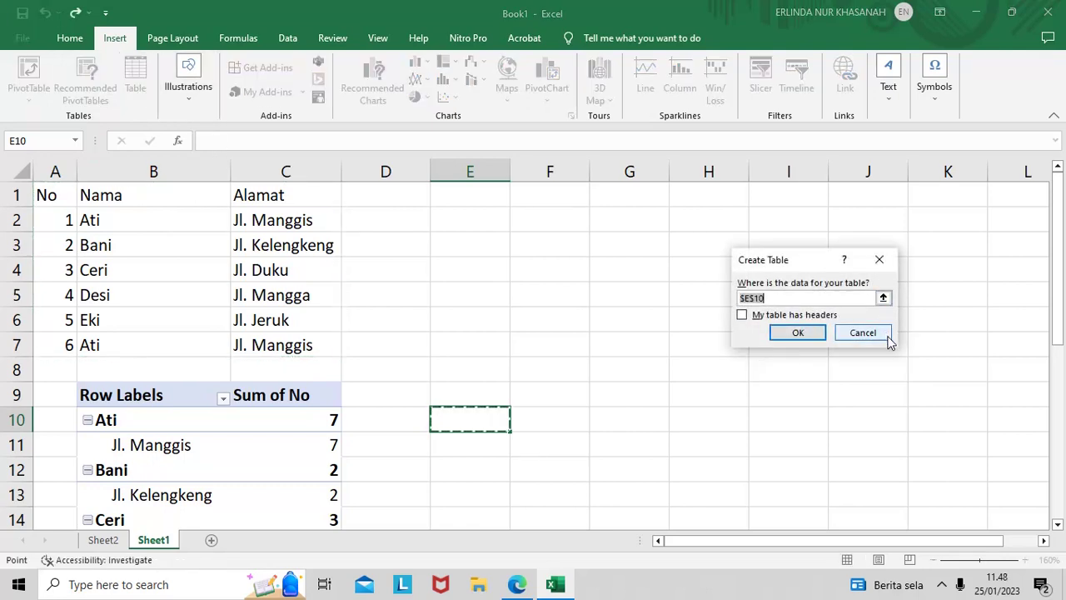
click(884, 298)
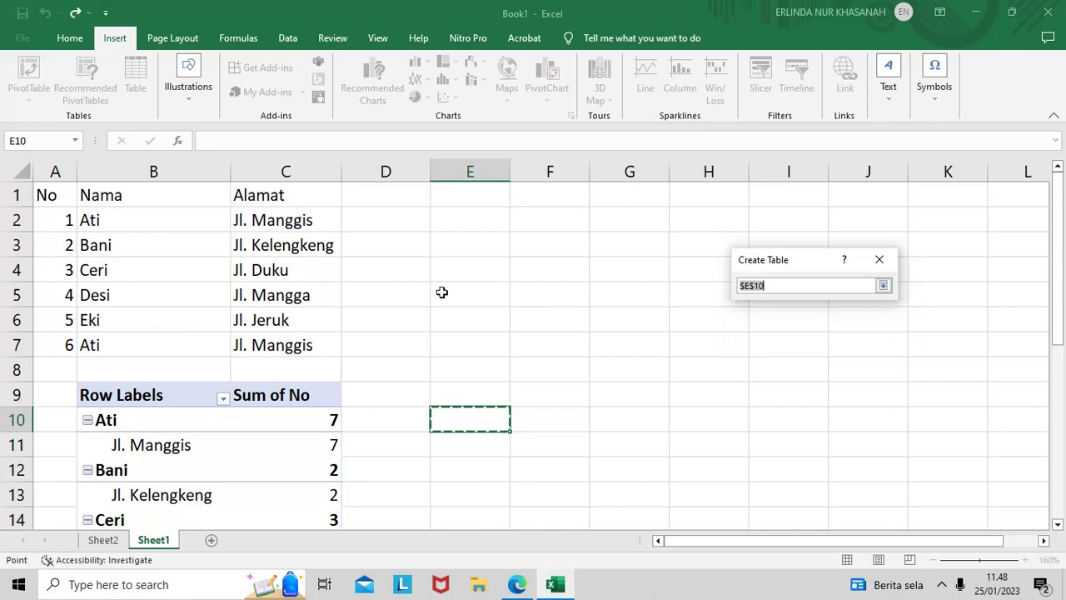
drag(50, 195, 302, 345)
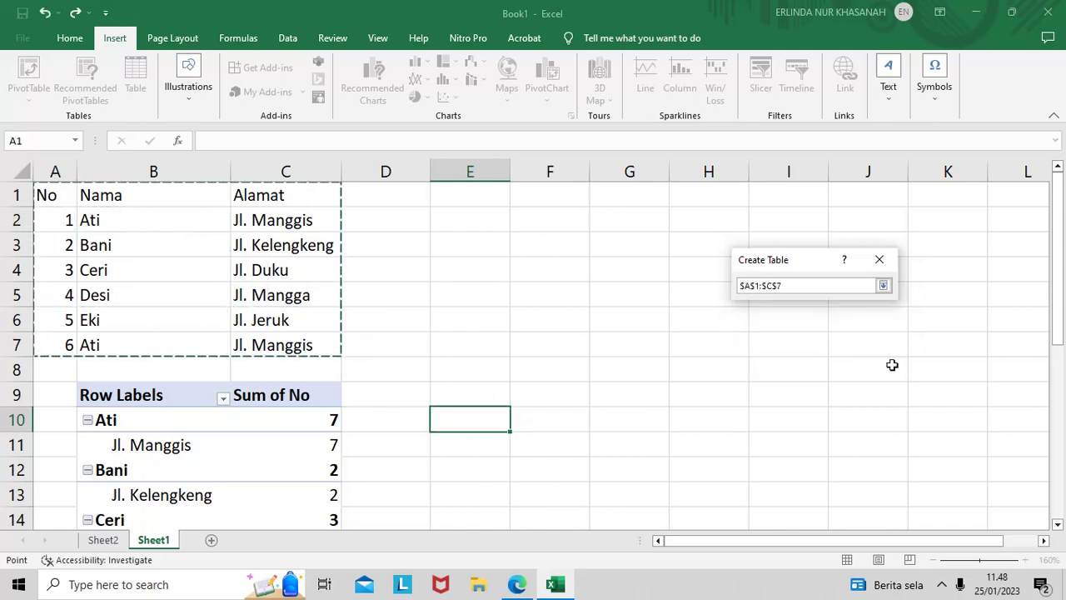
click(883, 286)
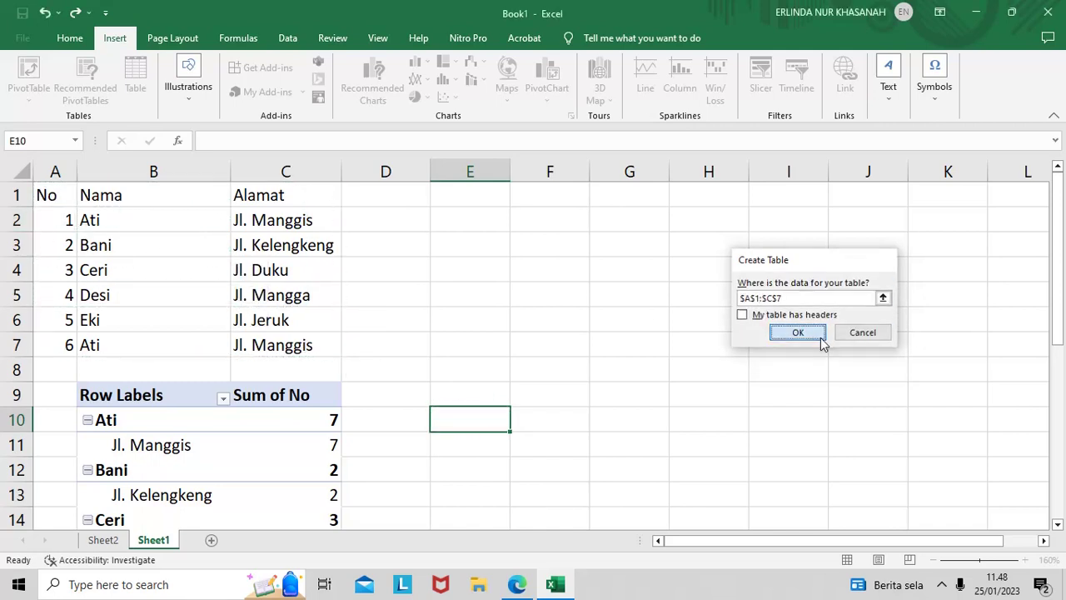
click(821, 336)
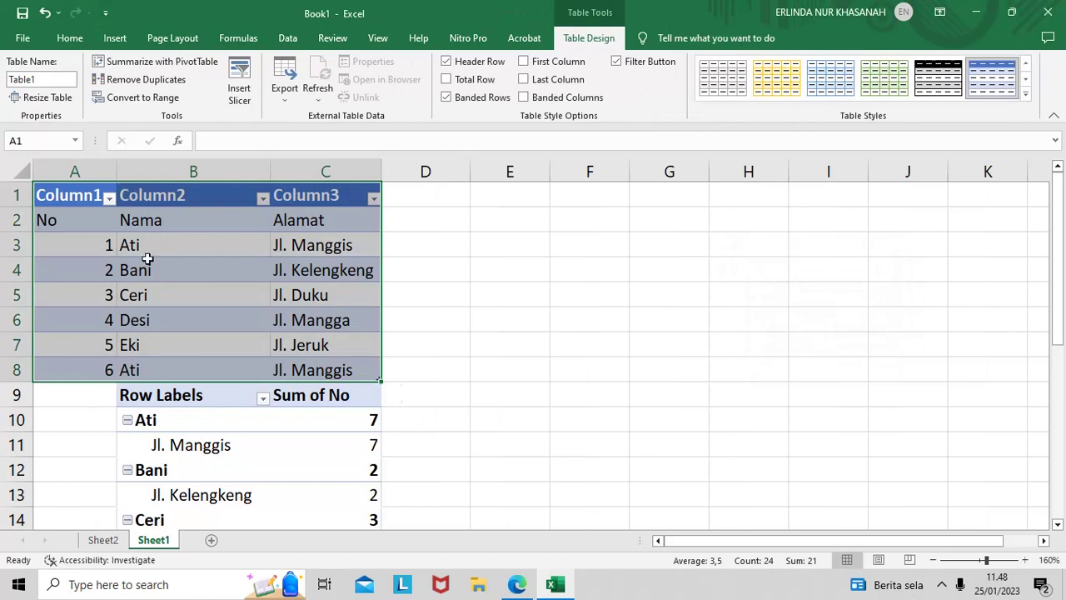
Select the added header row in row 1 and undo the table conversion
click(16, 195)
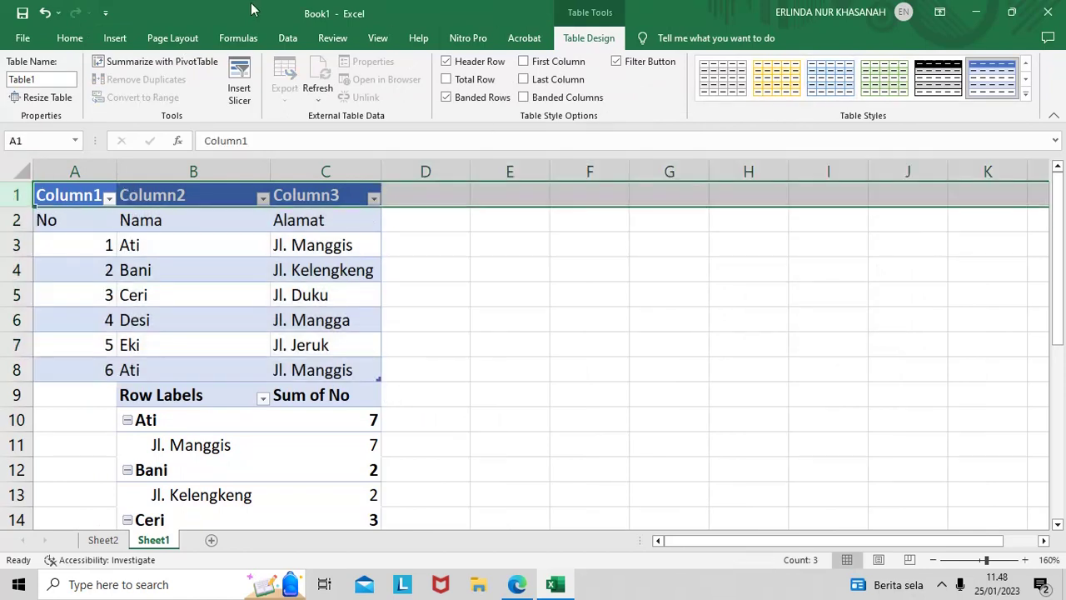
click(71, 38)
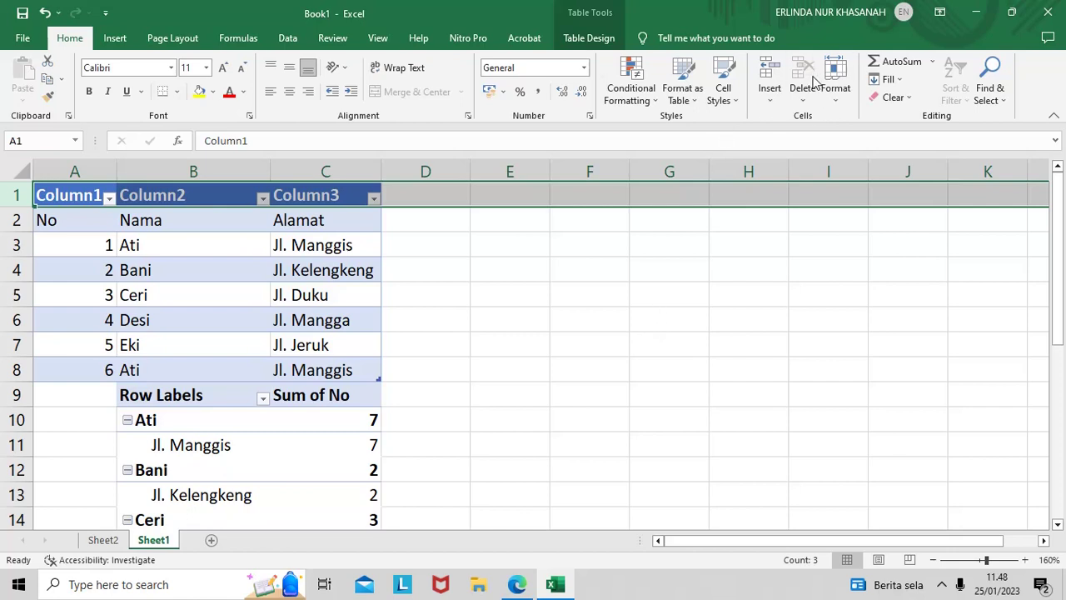
click(98, 268)
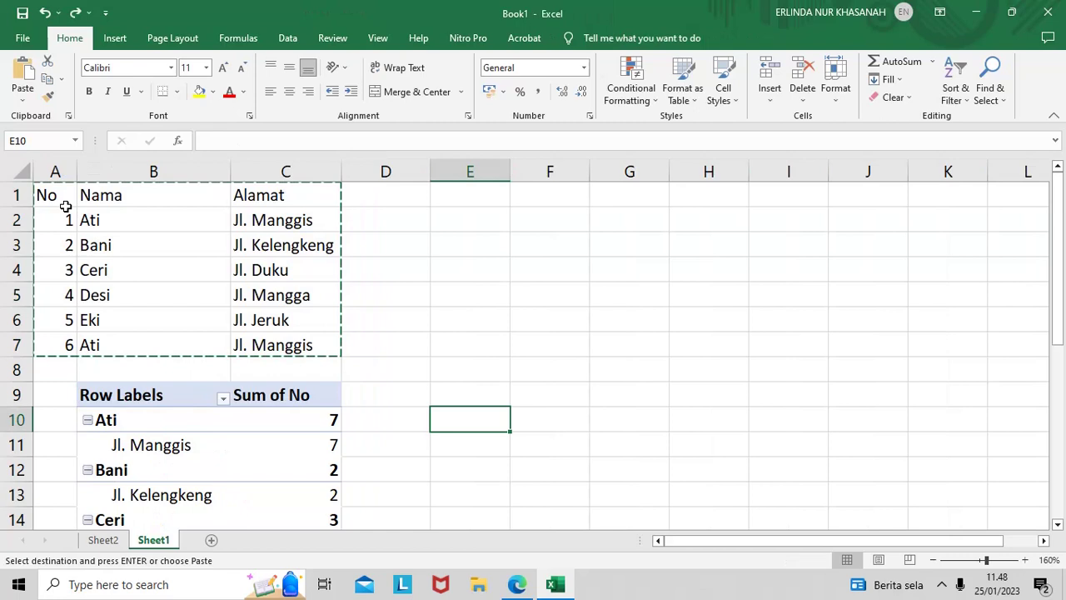
Try converting only the data rows A2:C7 to a table without existing headers, and undo the conversion
drag(65, 213, 294, 348)
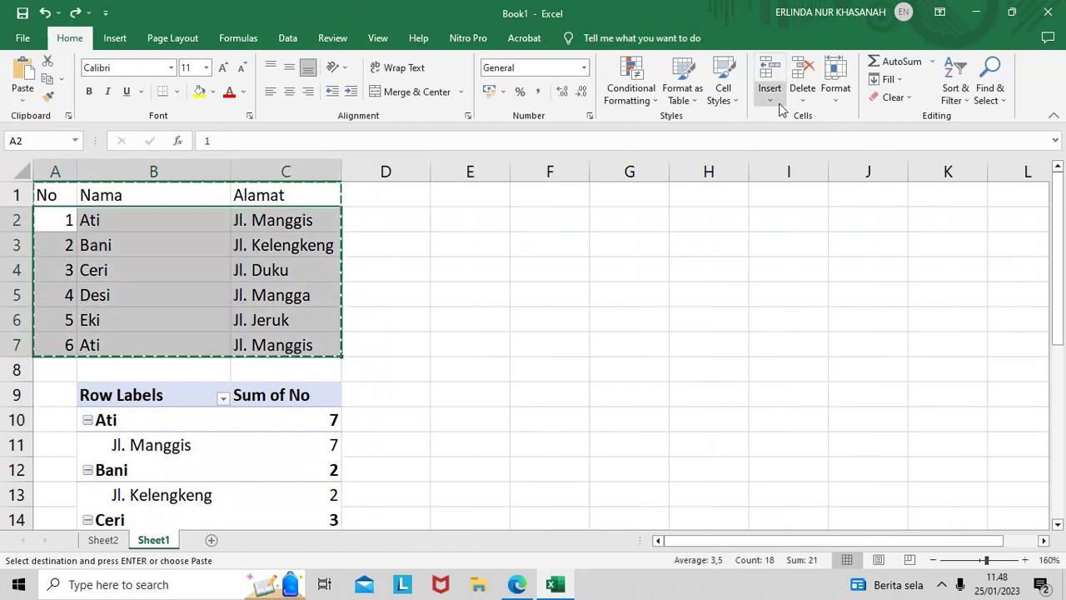
click(115, 39)
click(136, 88)
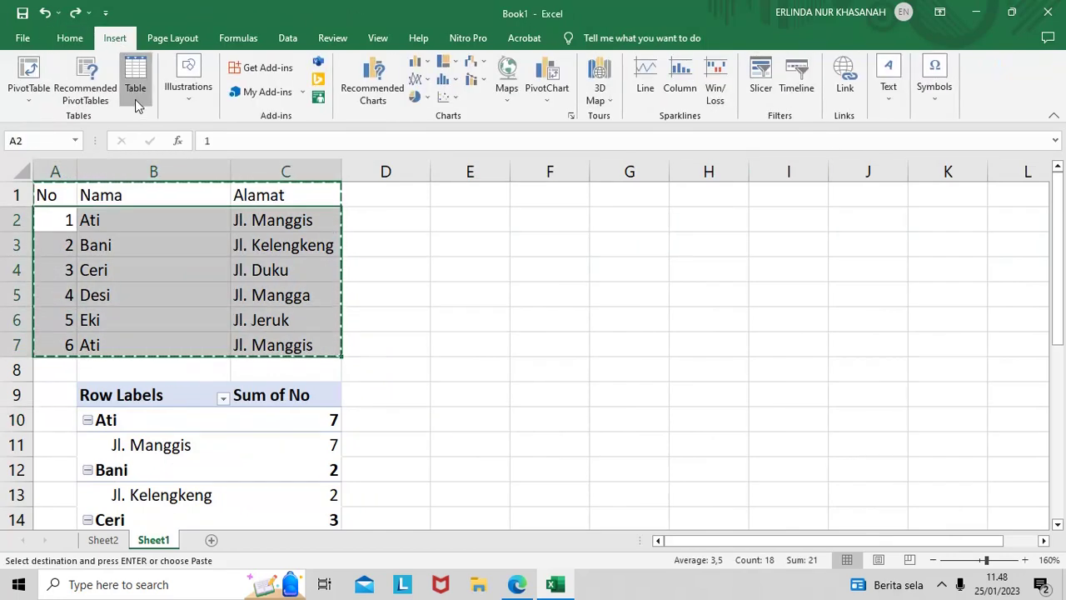
click(800, 335)
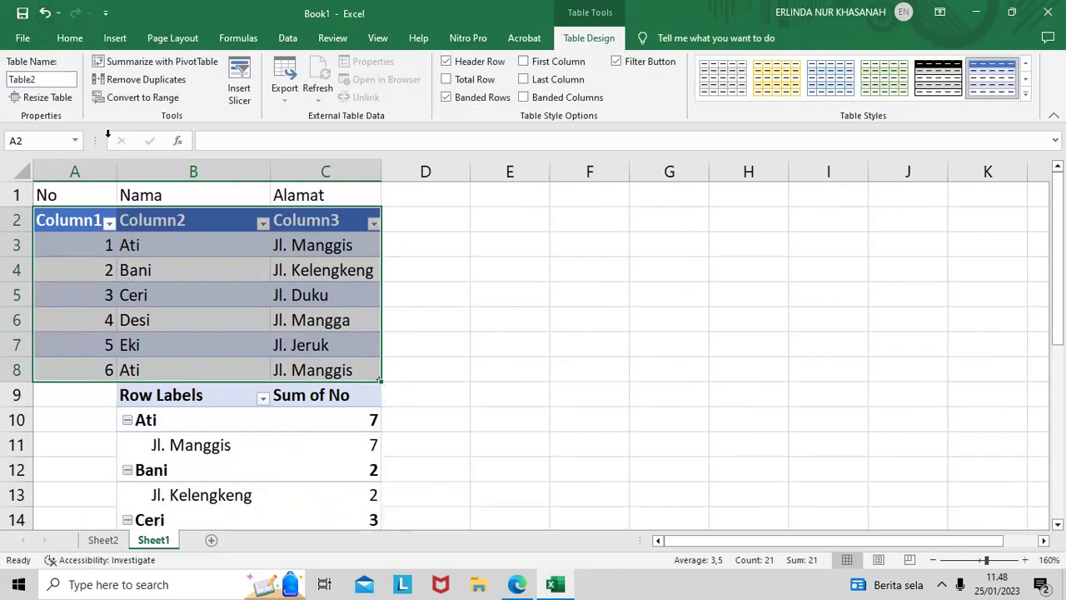
click(43, 12)
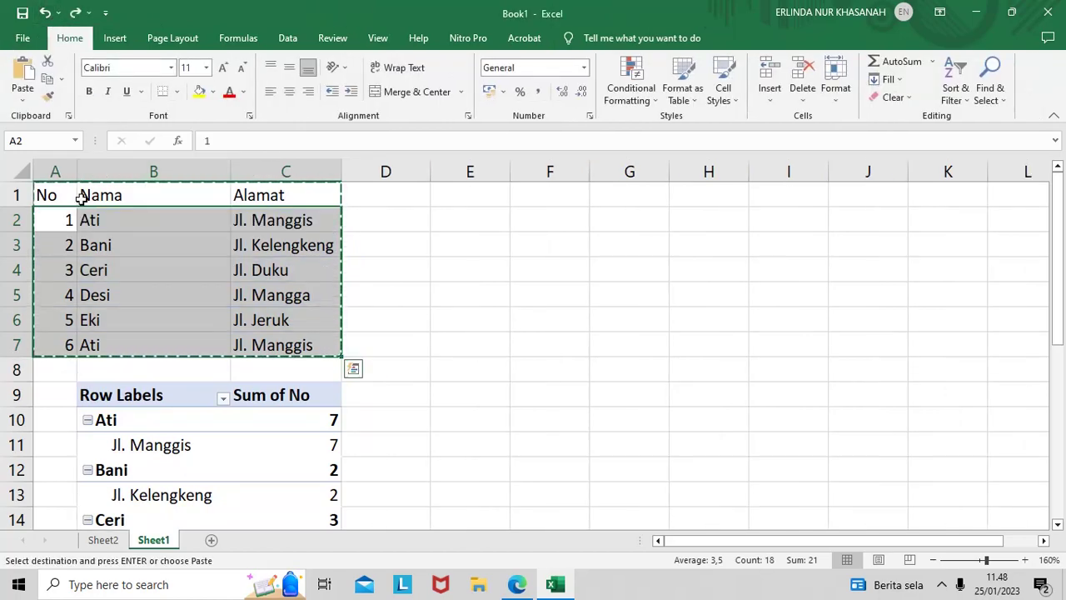
drag(50, 195, 275, 345)
click(115, 37)
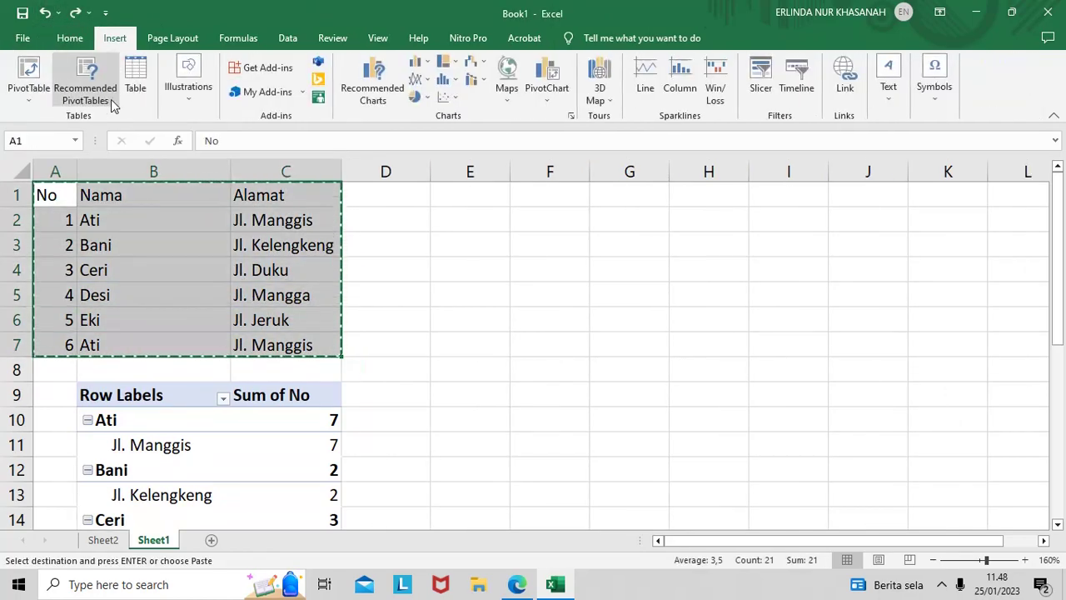
click(136, 98)
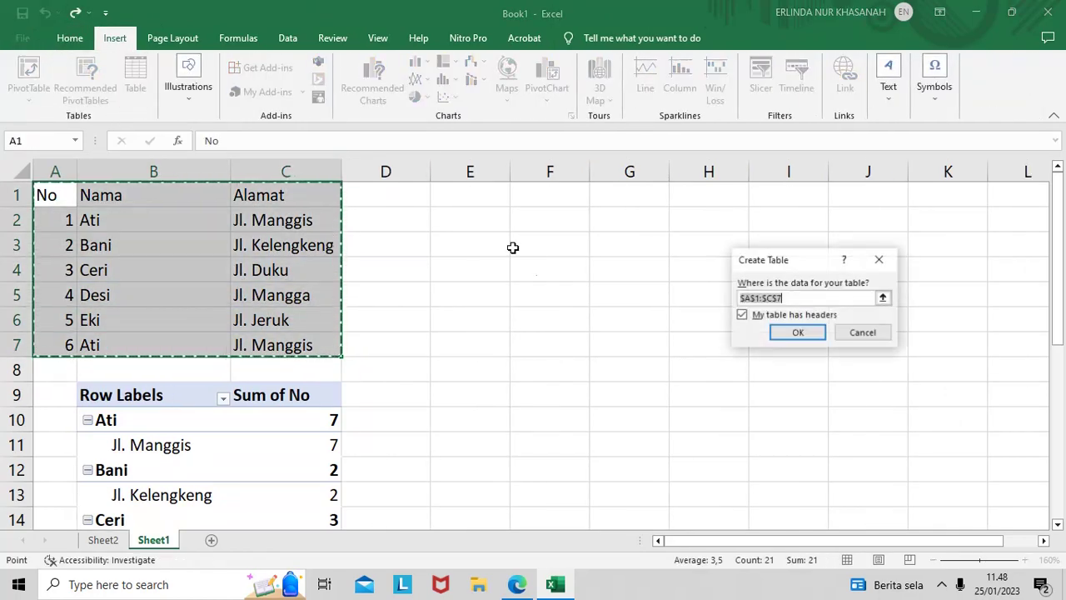
click(864, 334)
Convert the list in A1:C7 to a table, using its first row as the headers
click(325, 266)
click(131, 99)
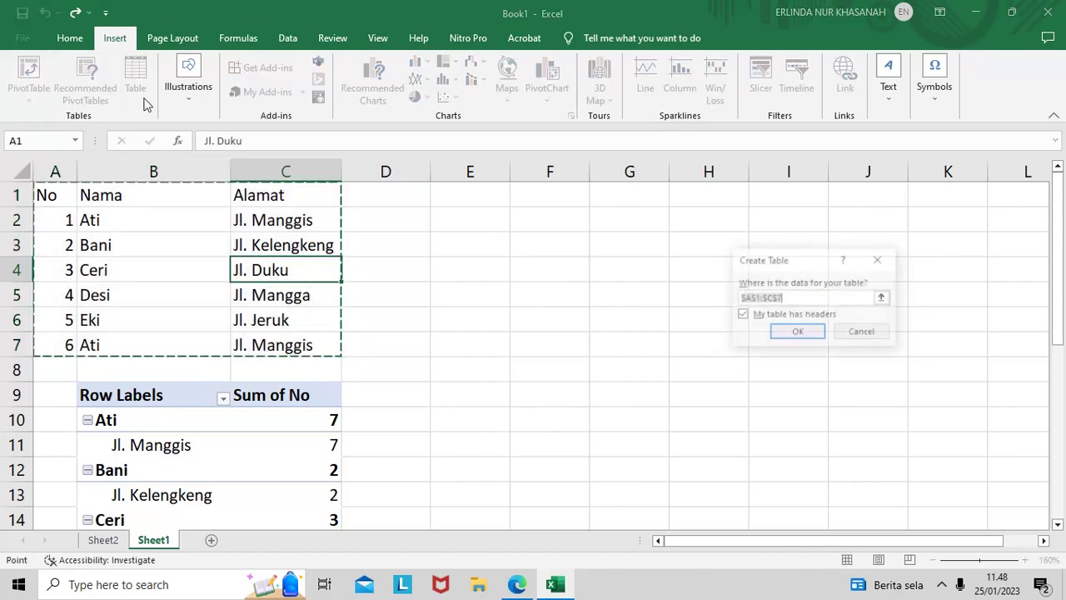
click(789, 333)
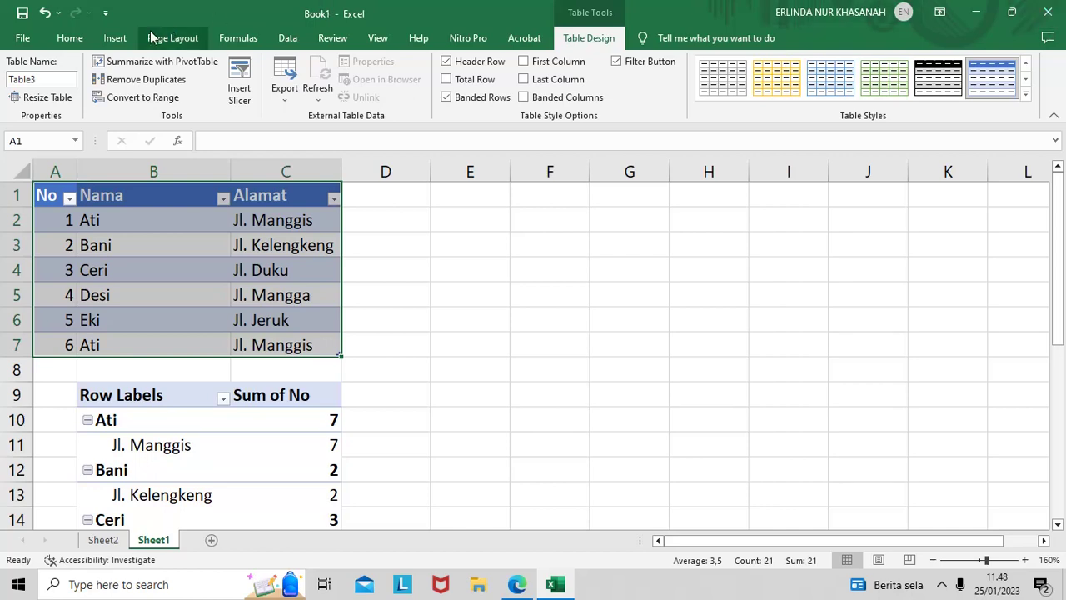
Examine the sorting and filtering options of the table's No column without applying any
click(115, 38)
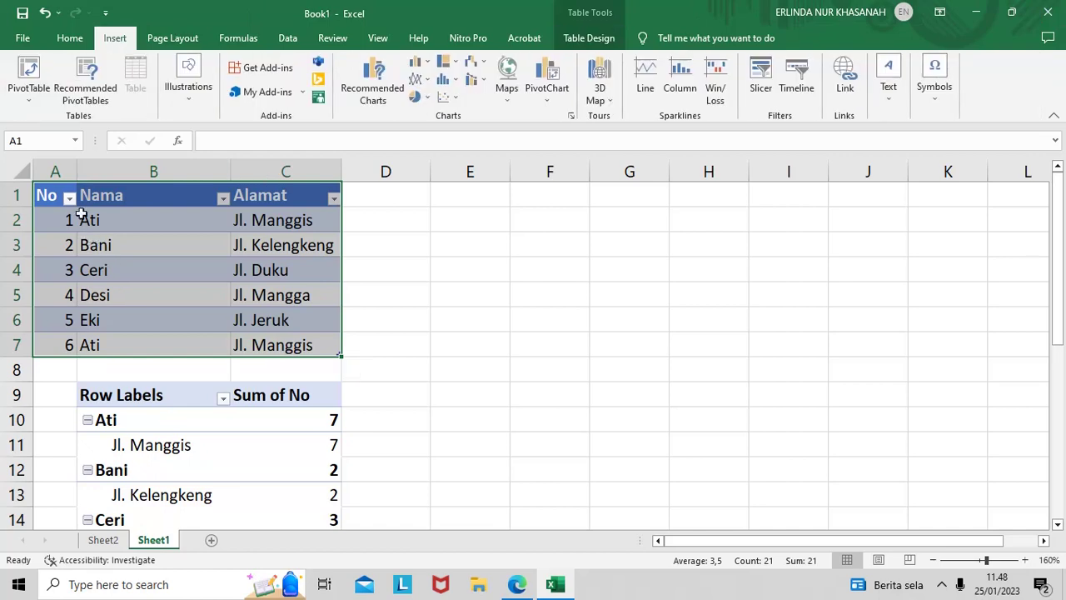
click(188, 239)
click(69, 199)
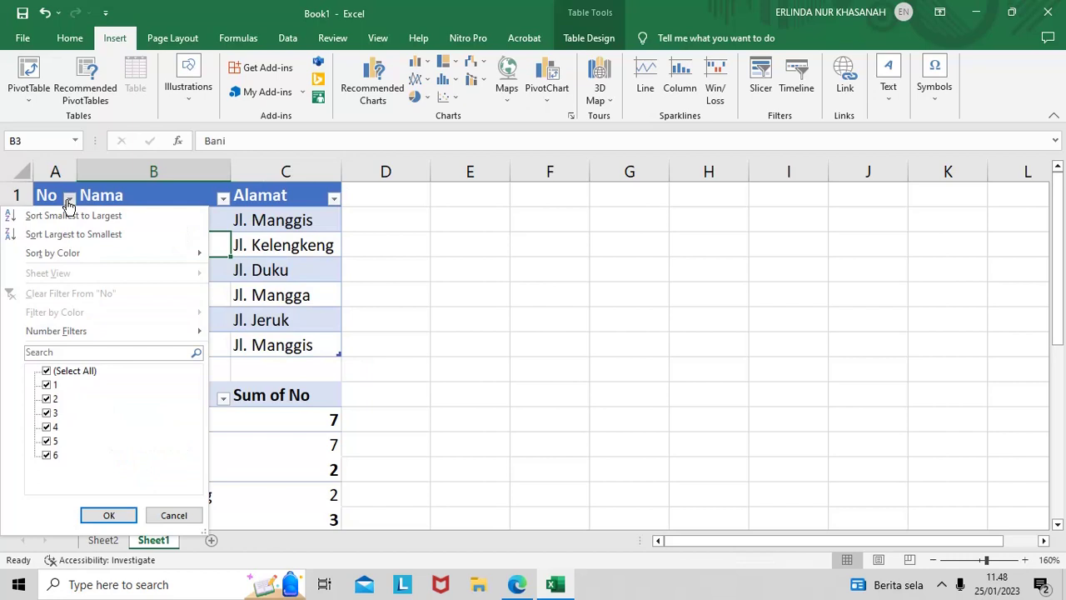
click(69, 200)
click(285, 229)
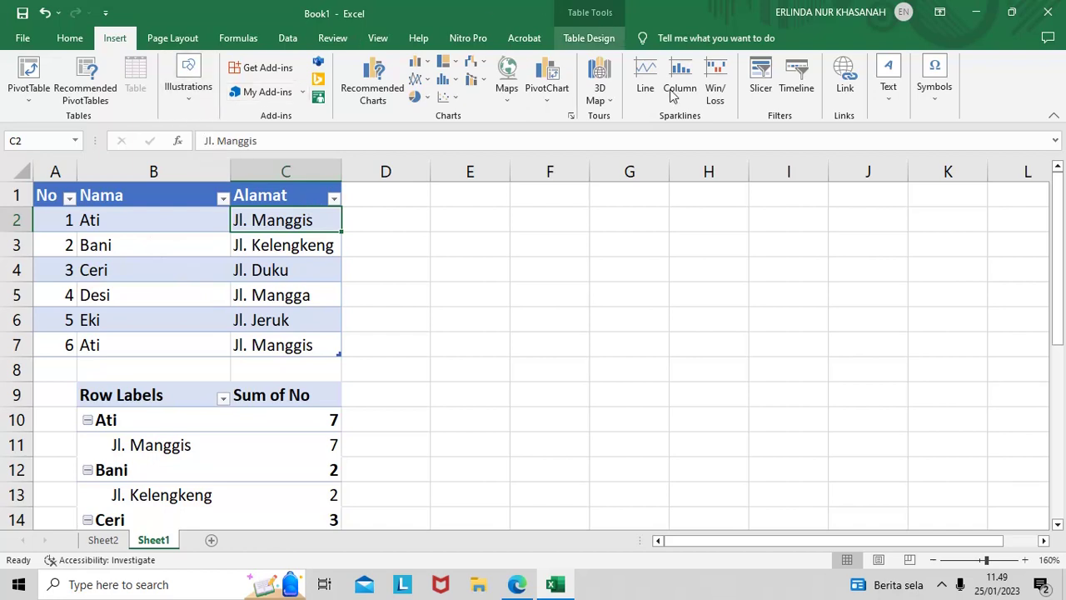
Apply the green table style from the first row of the Medium styles to the name and address table
click(47, 197)
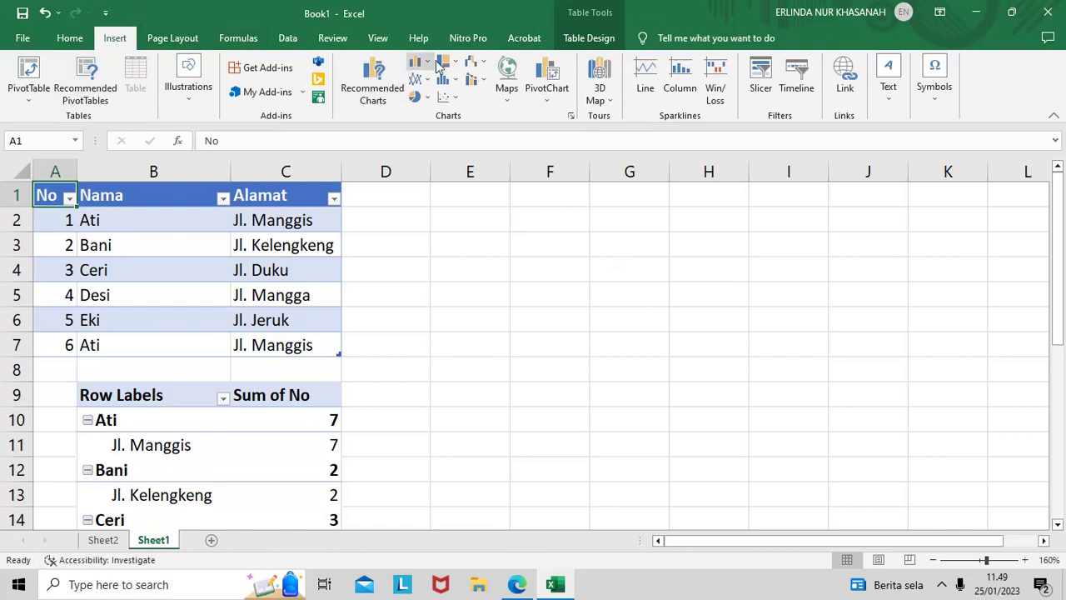
click(588, 39)
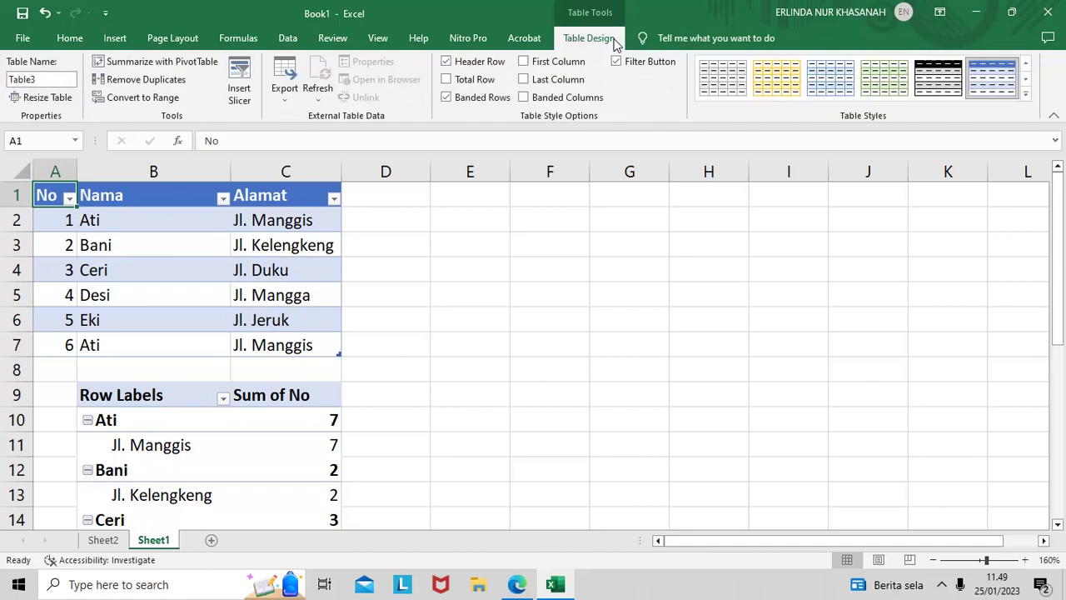
click(1026, 94)
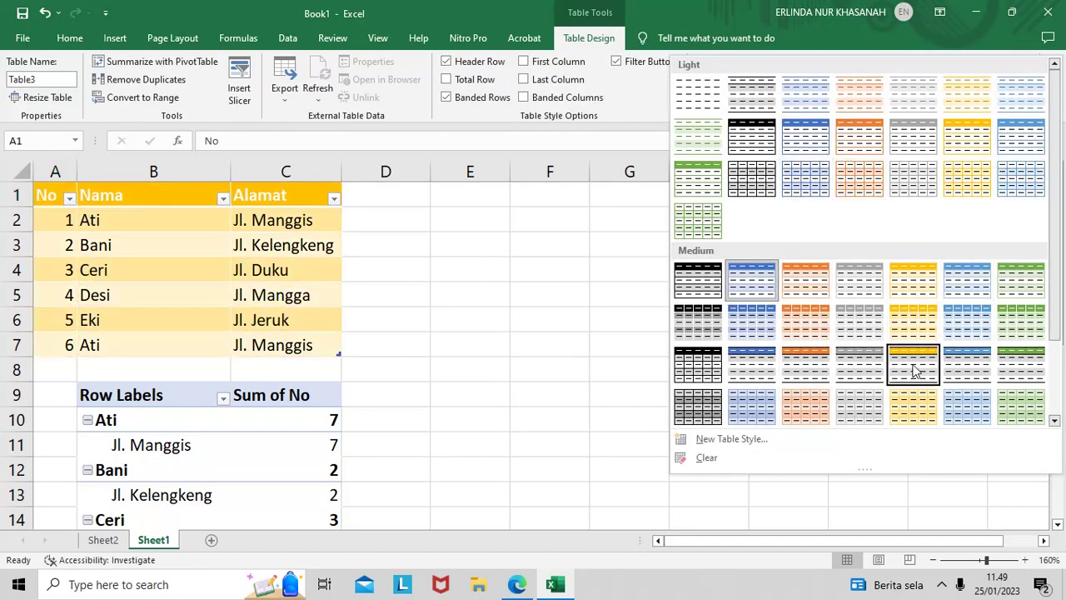
scroll(840, 344, down, 2)
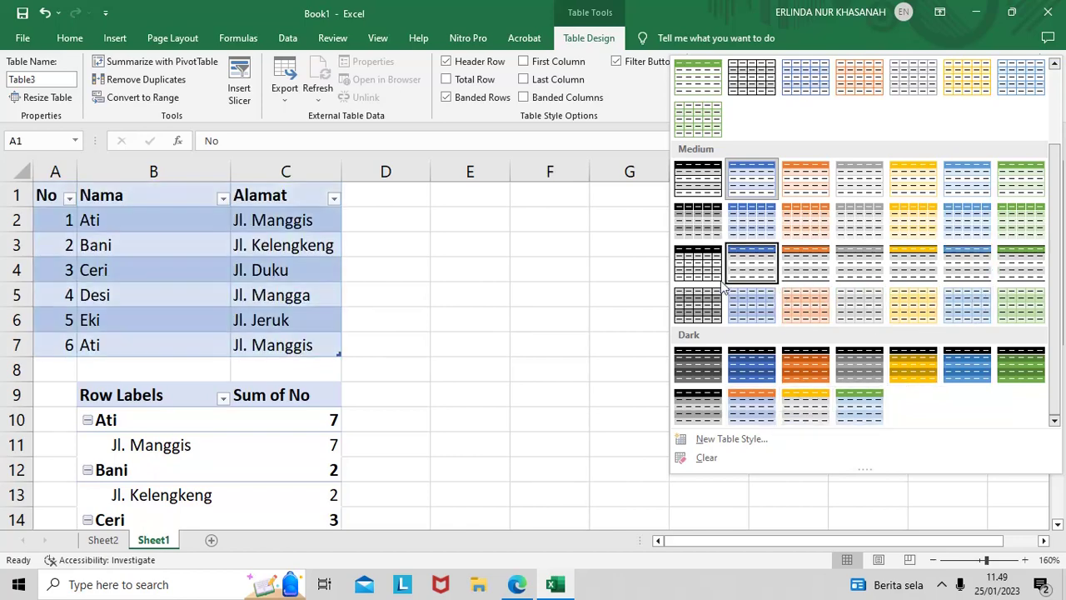
scroll(798, 258, up, 2)
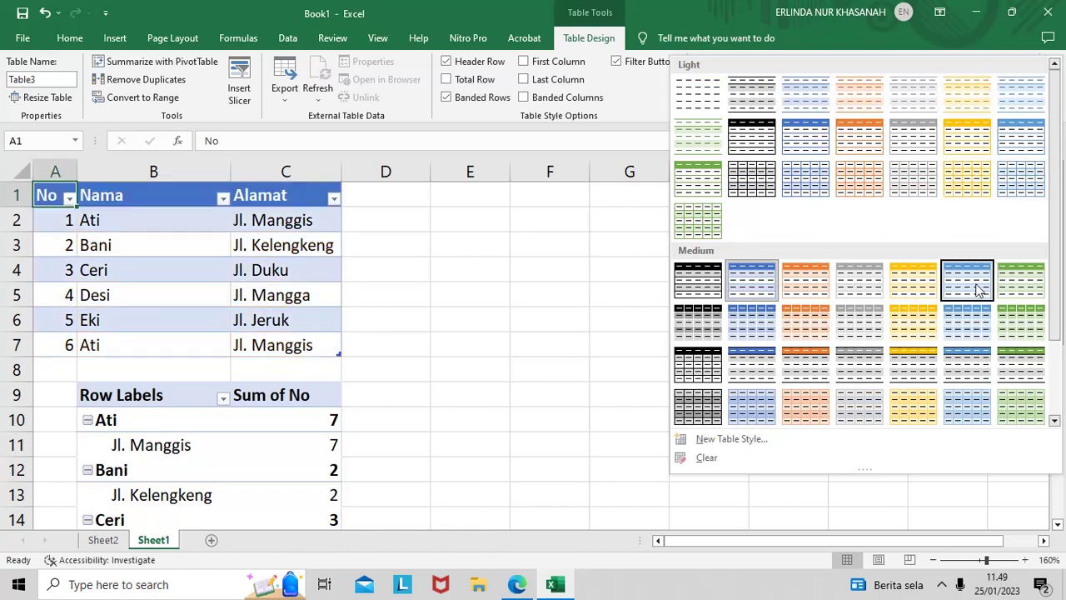
click(1021, 280)
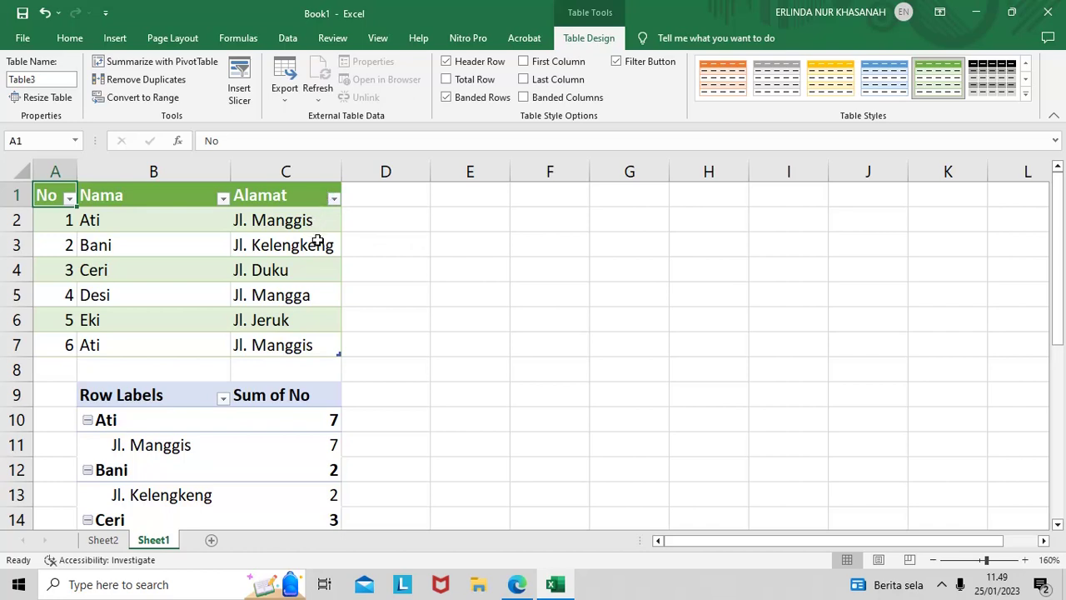
Apply the plain, uncoloured first style of the Light group to the table A1:C7 and deselect it
drag(50, 194, 322, 356)
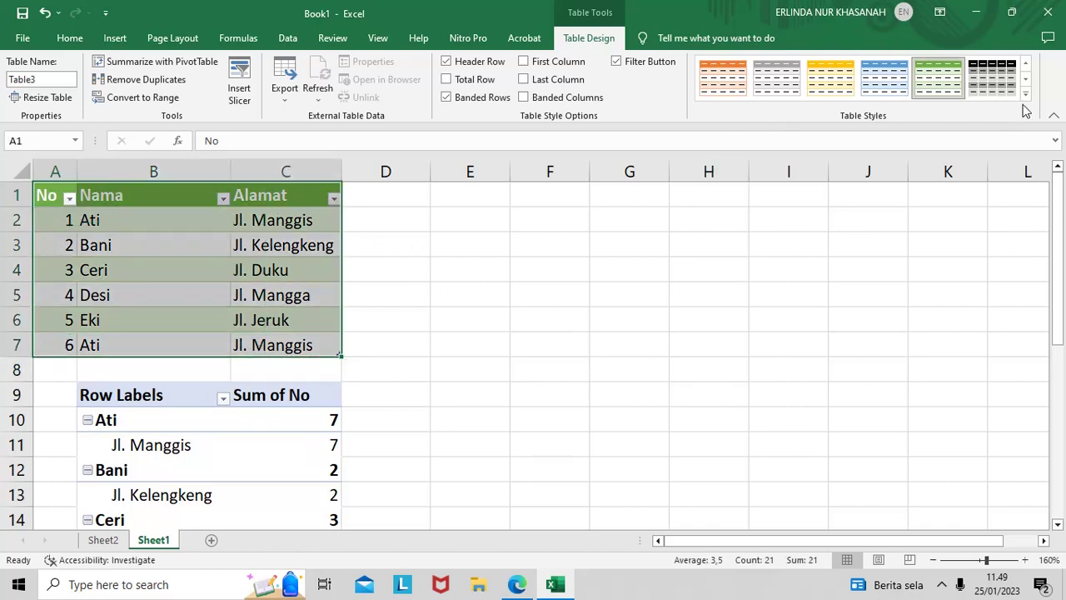
click(1026, 95)
scroll(795, 412, down, 2)
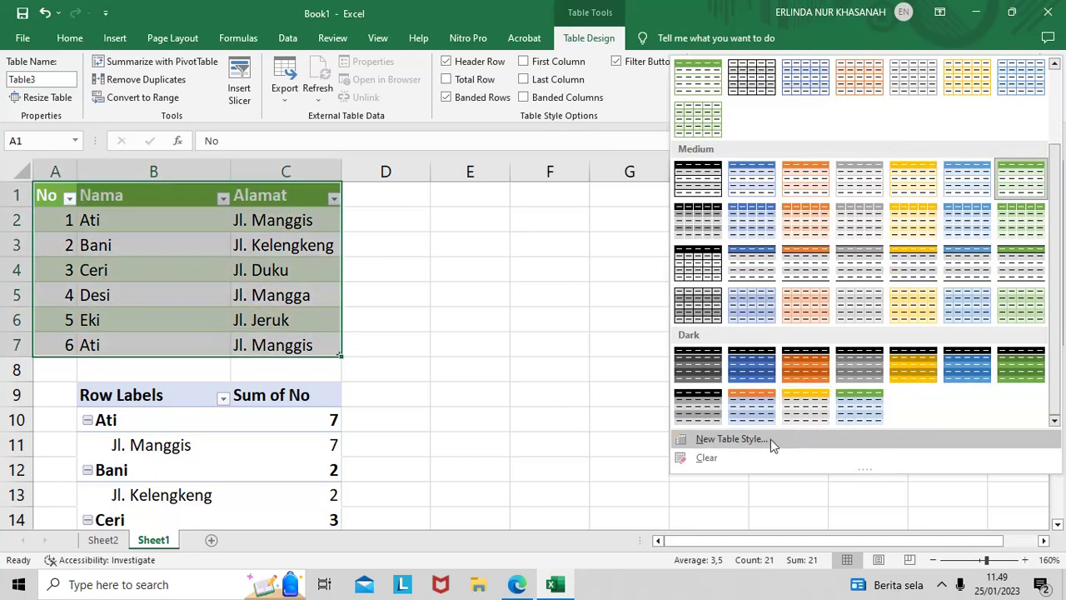
scroll(748, 271, up, 2)
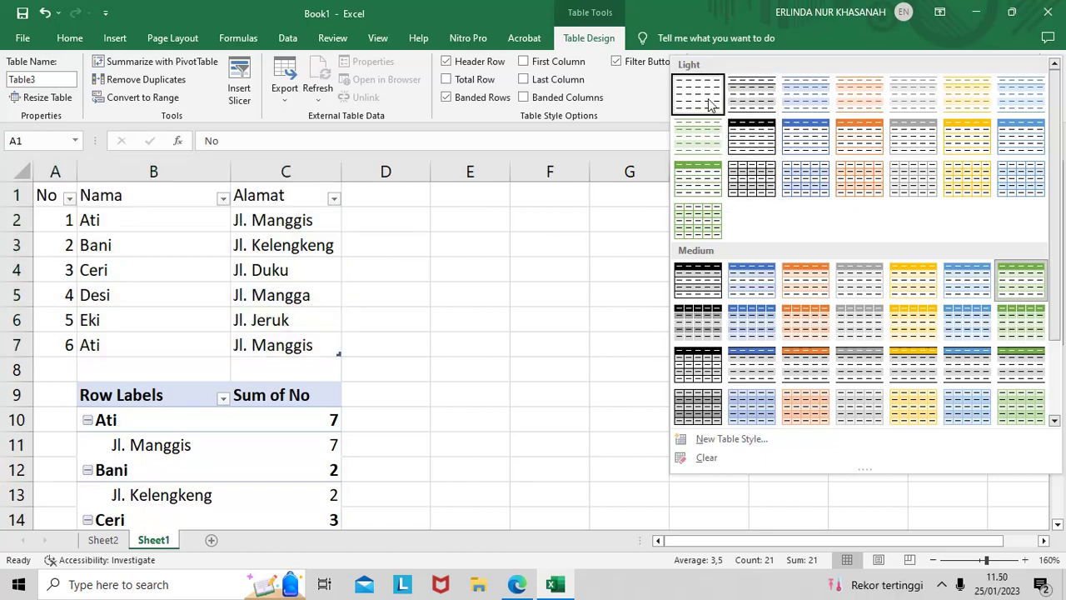
click(706, 101)
click(560, 254)
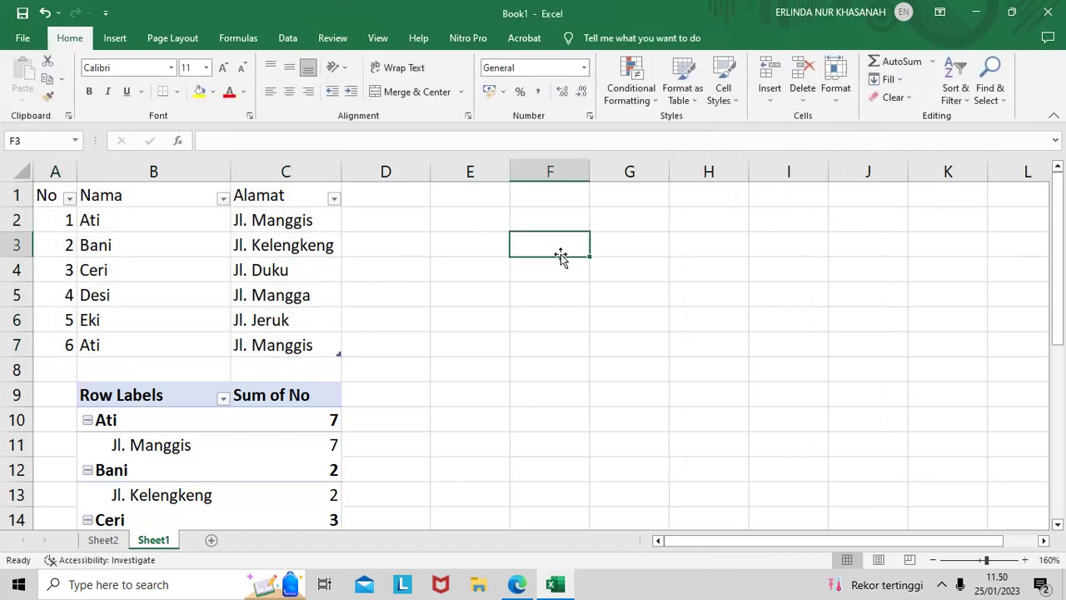
click(115, 37)
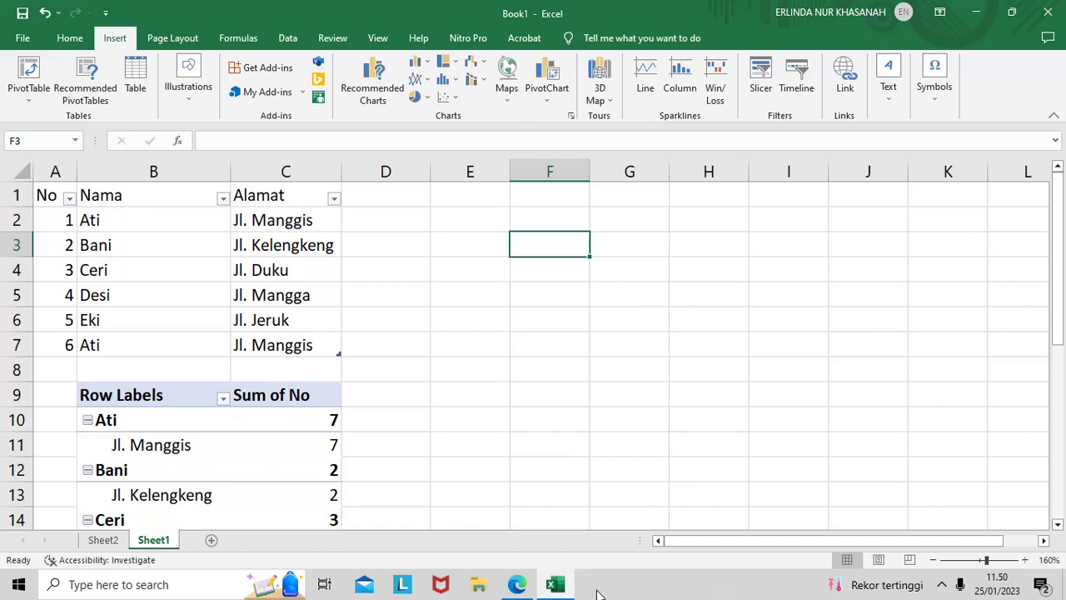
click(943, 584)
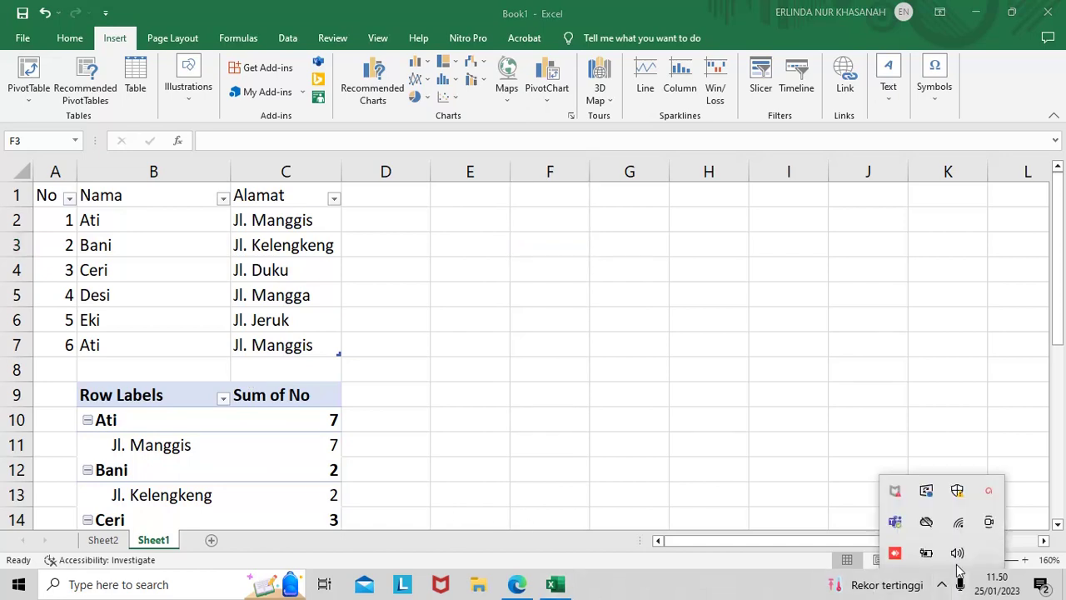
click(989, 519)
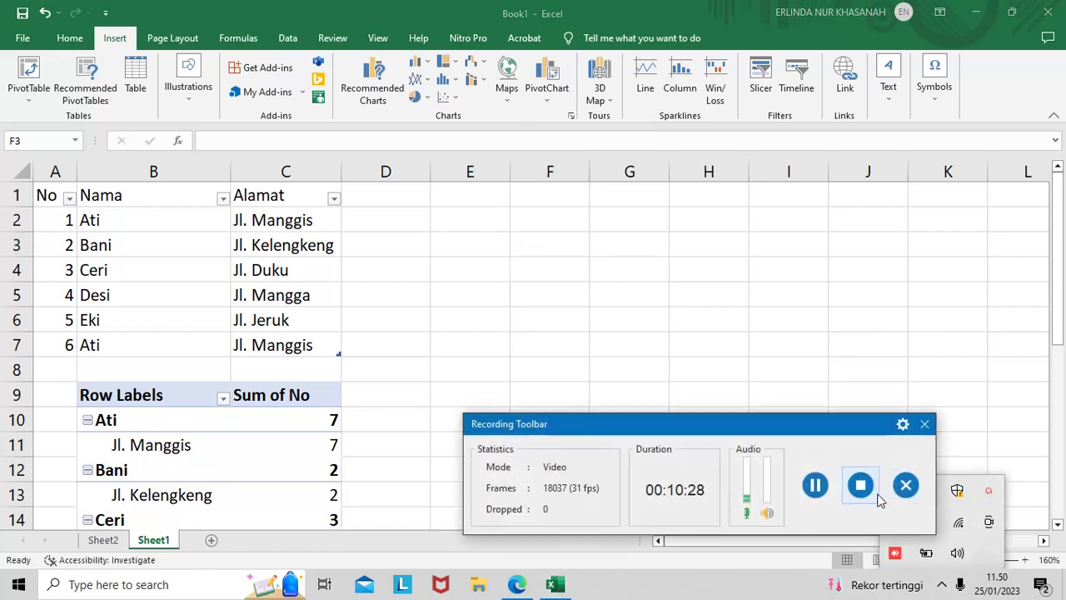